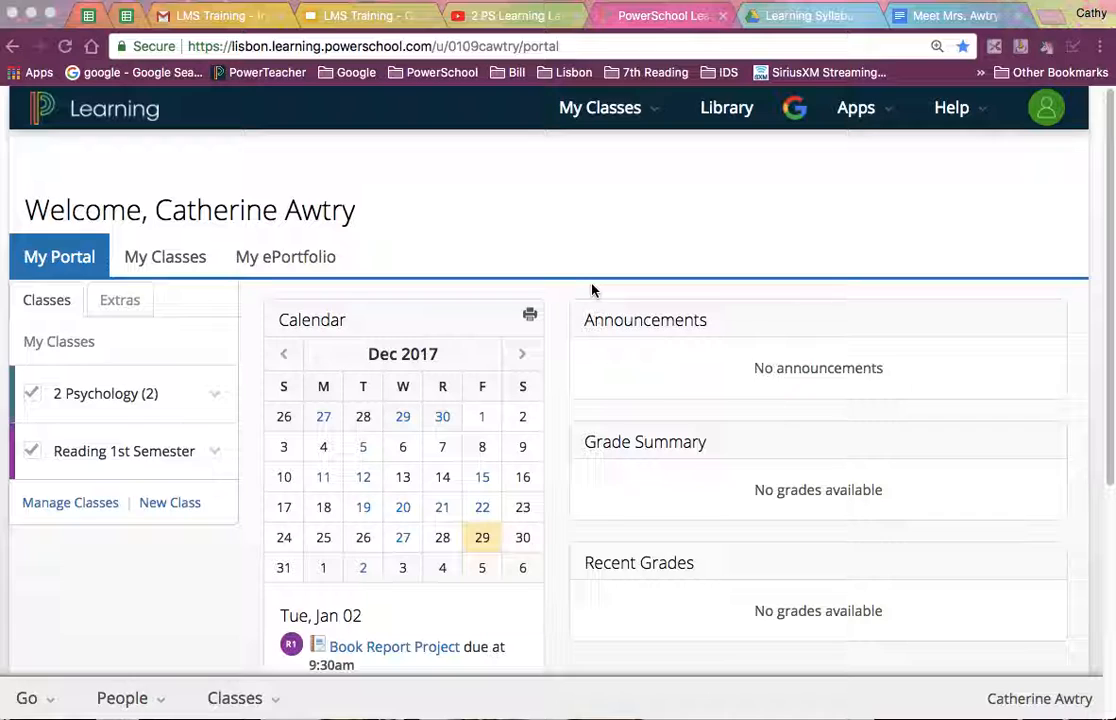
Step: In the teacher's test class (TestCA), add a page titled "Meet" plus the teacher's title and surname, placed at the end of the page list
click(645, 118)
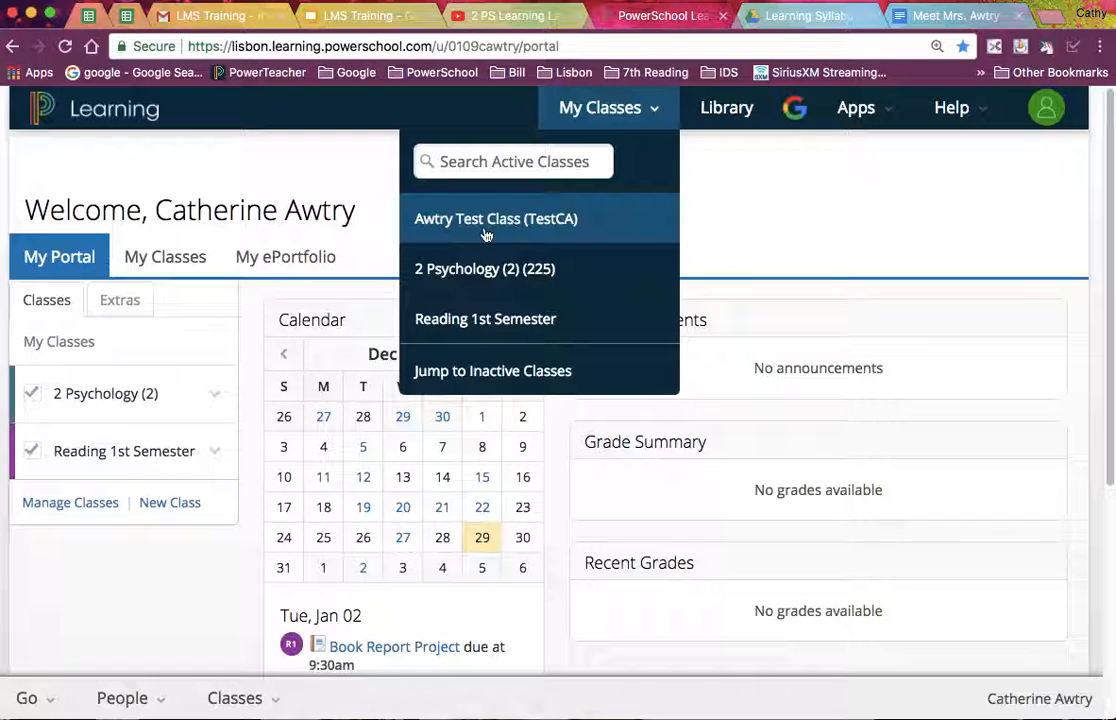
click(522, 222)
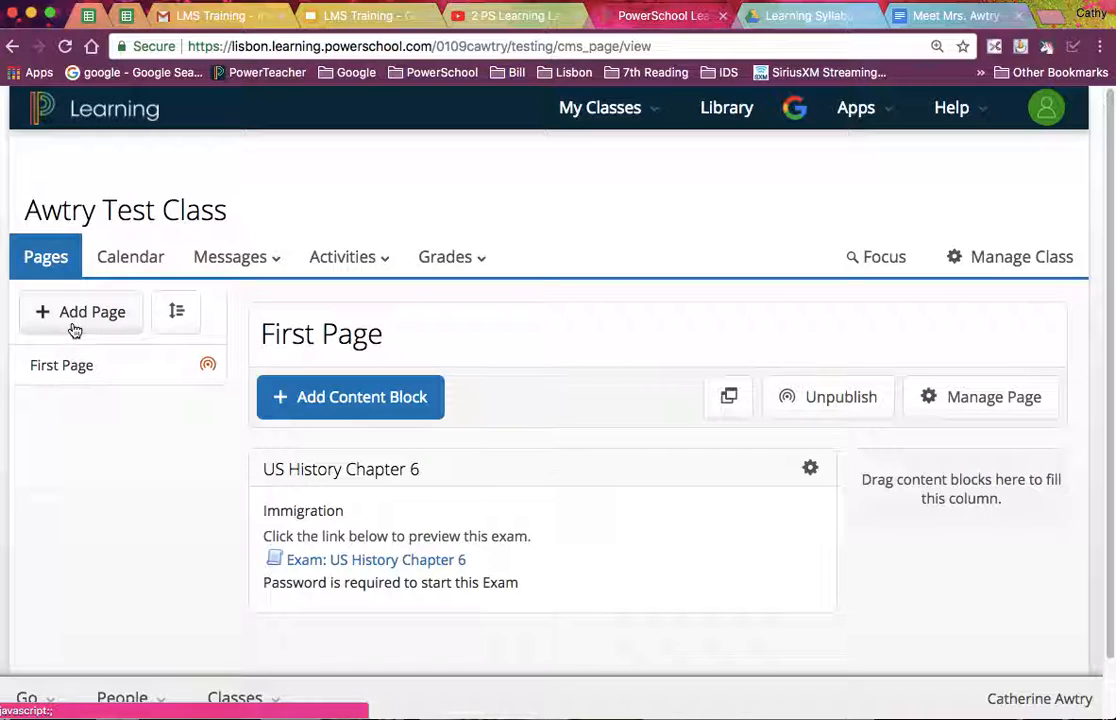
click(74, 328)
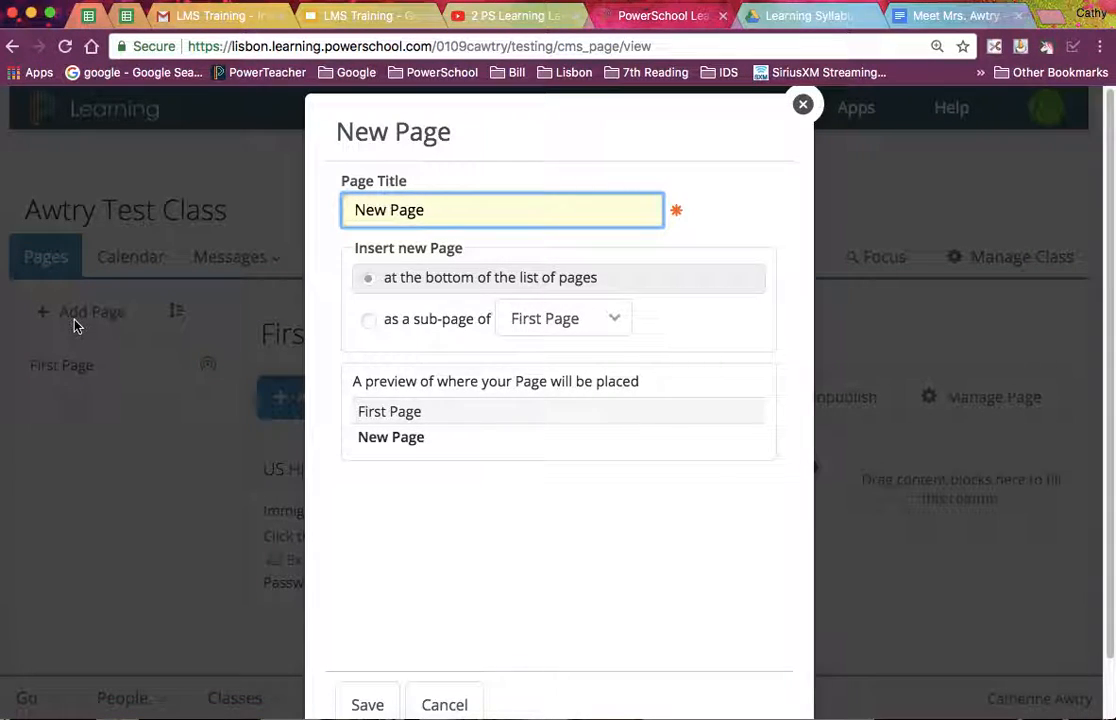
text(Mee)
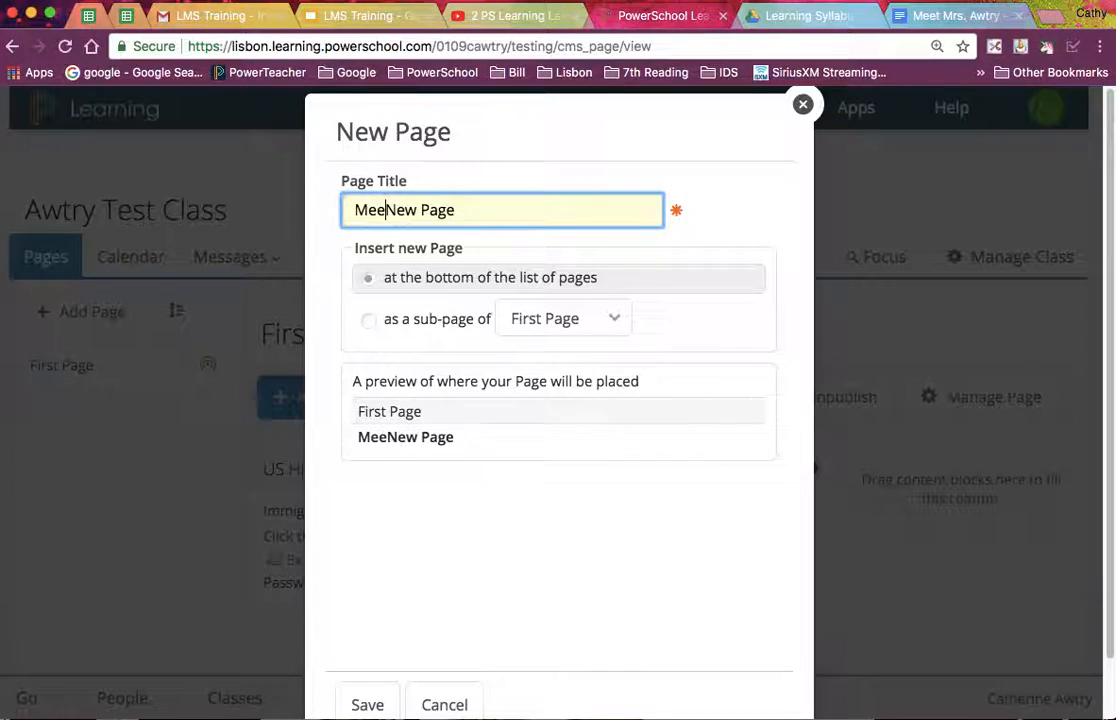
key(super+a)
key(BackSpace)
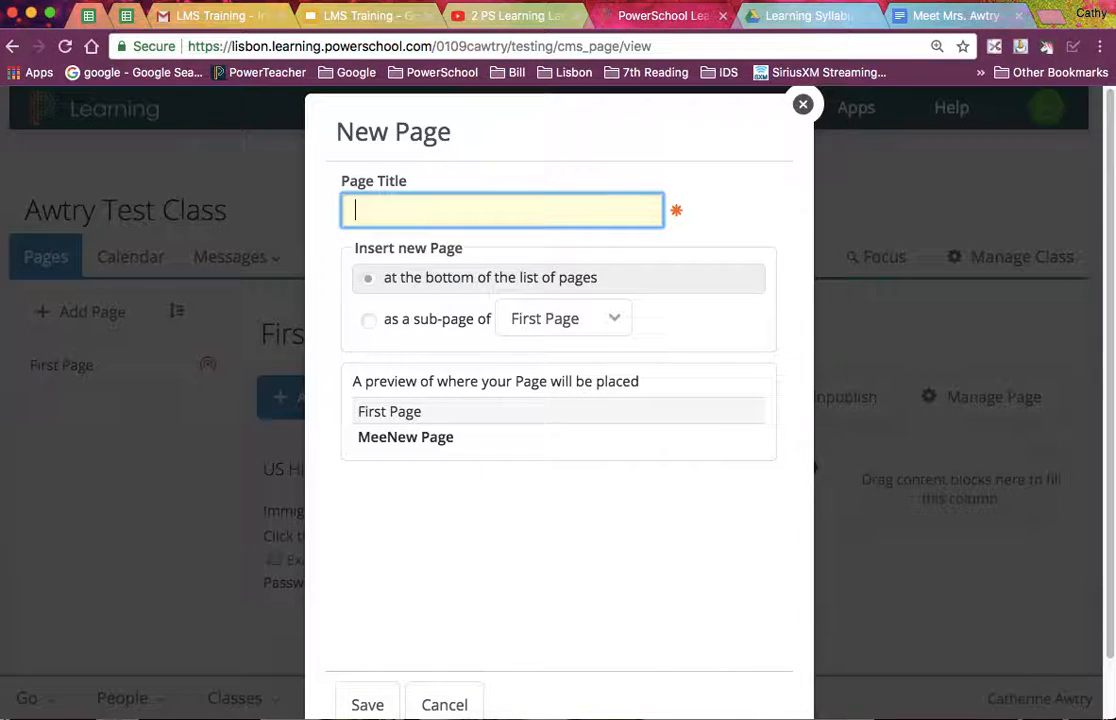
text(Meet Mr)
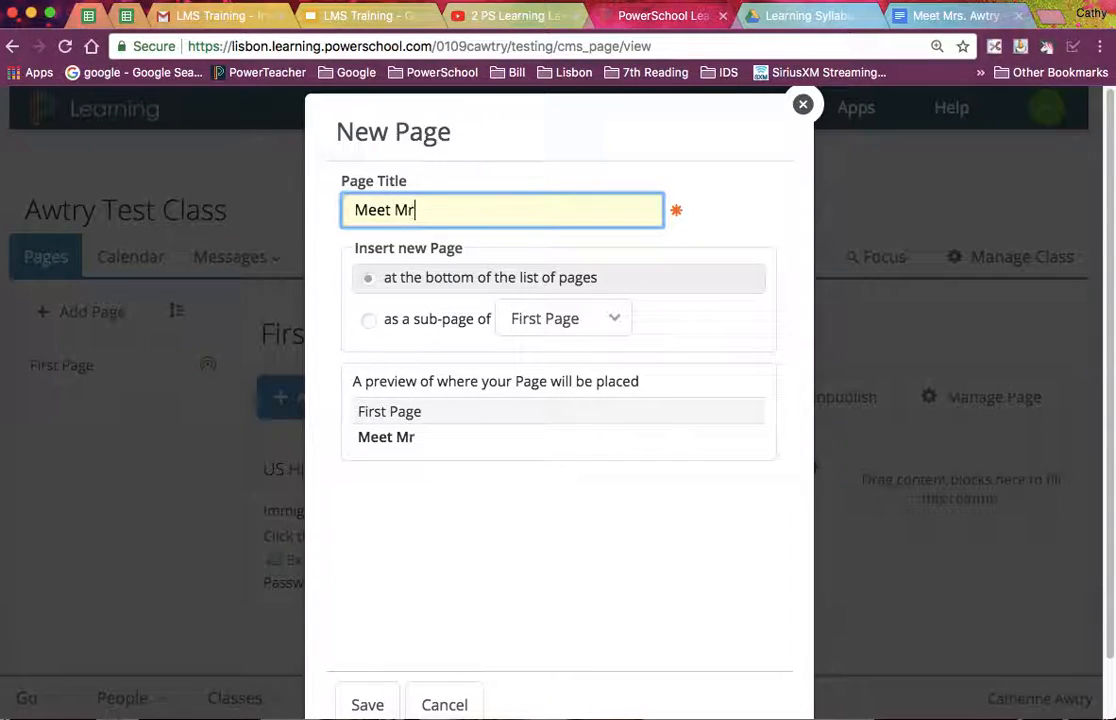
text(s. Awtry)
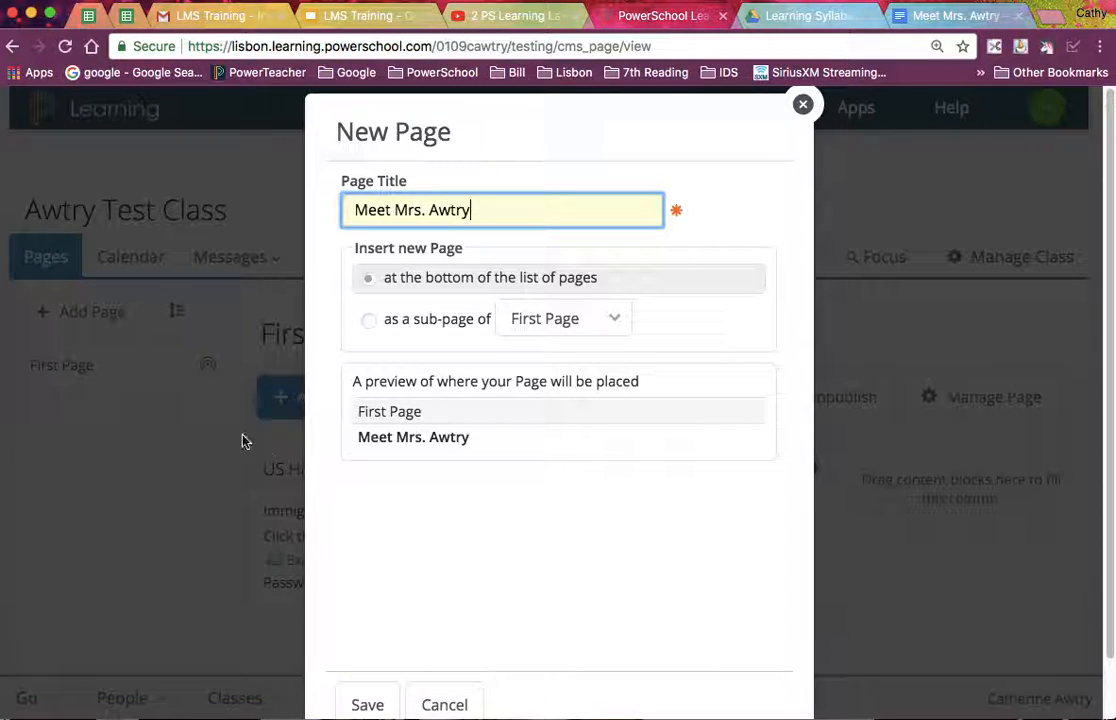
scroll(520, 500, down, 2)
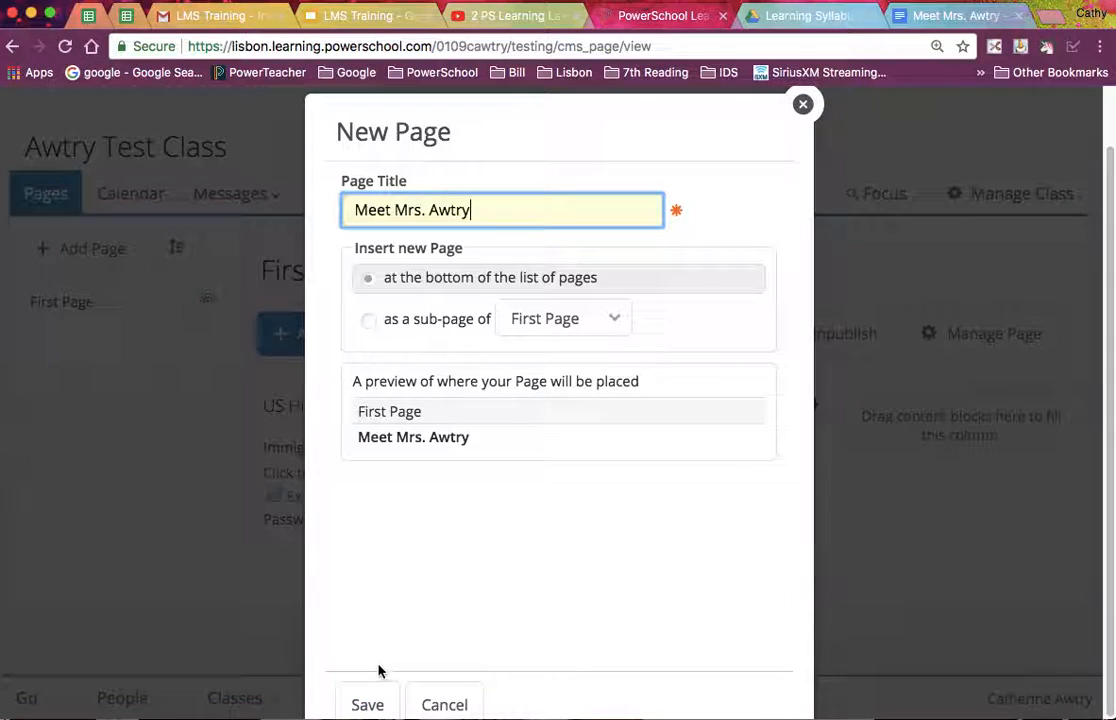
click(366, 705)
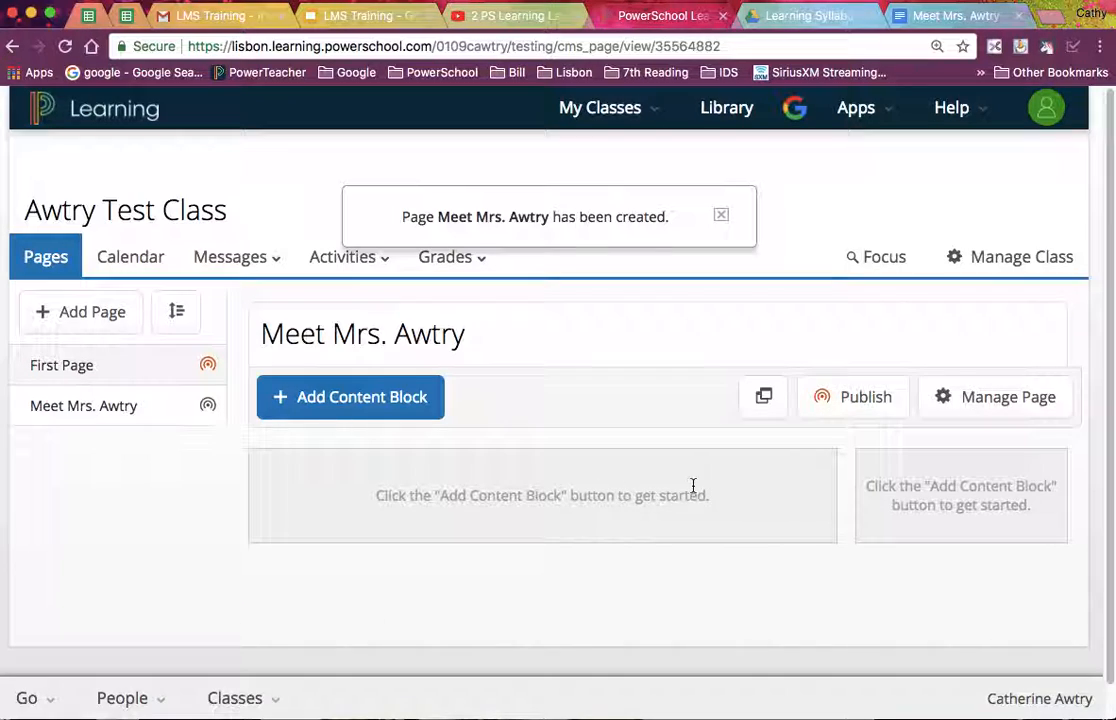
Step: Change the new page's layout to Wide Right
click(983, 408)
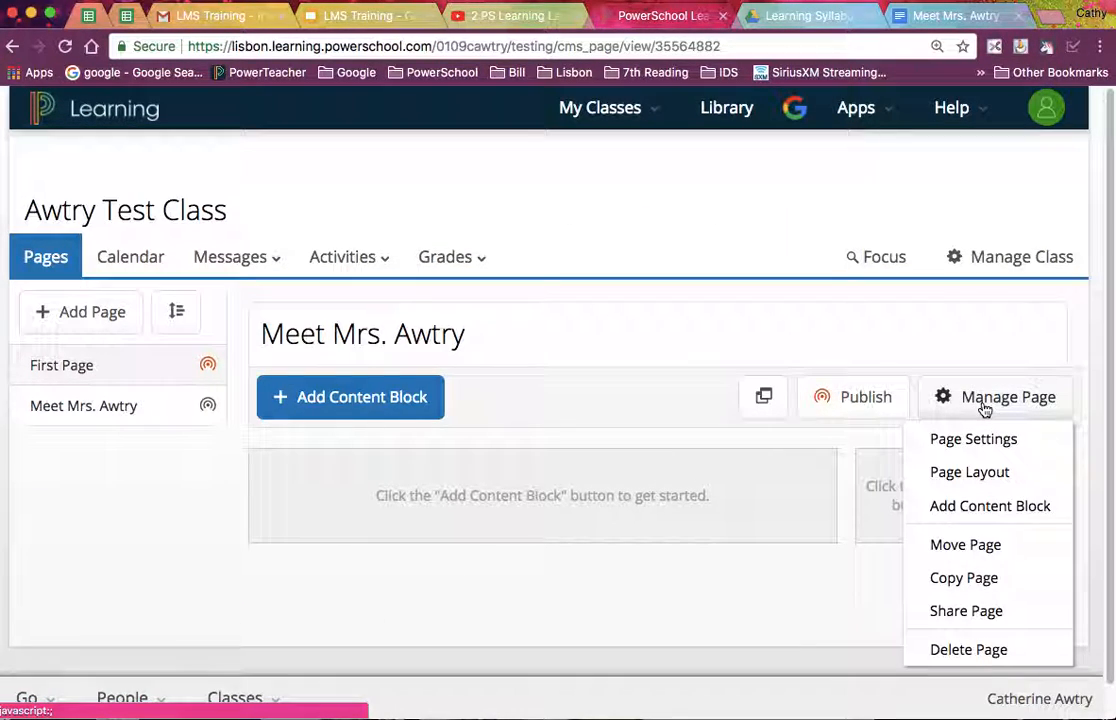
click(980, 476)
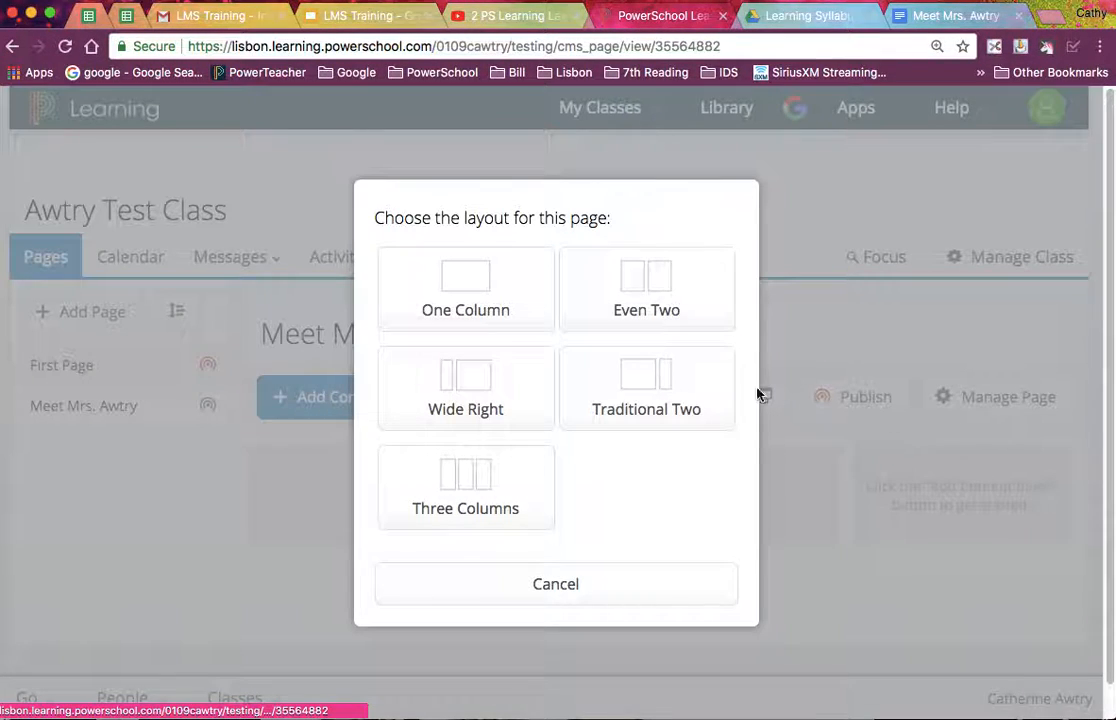
click(494, 413)
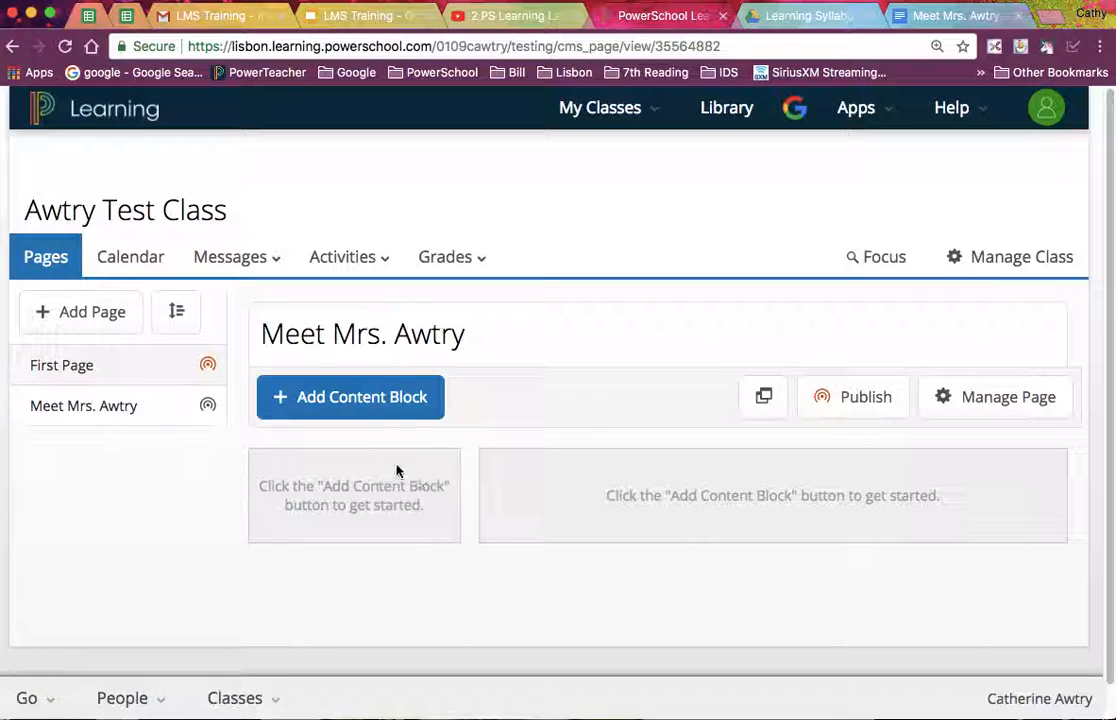
Step: Start an Images content block titled with the teacher's name, with its title hidden and the display set to All Images on Page
click(368, 401)
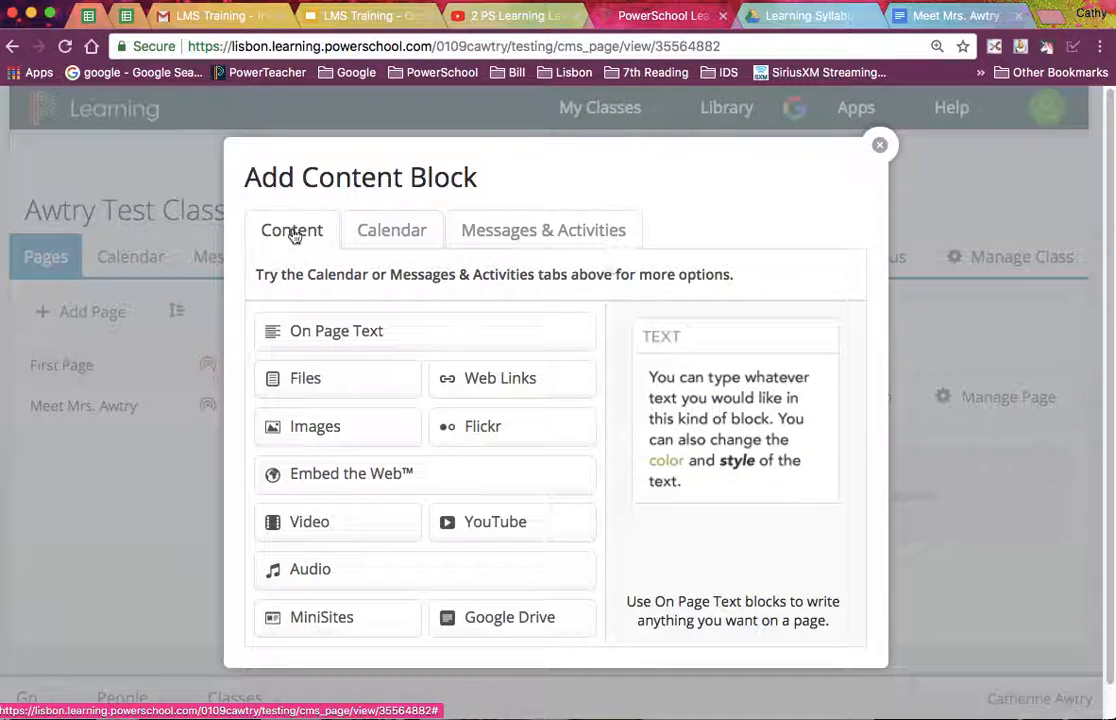
click(308, 431)
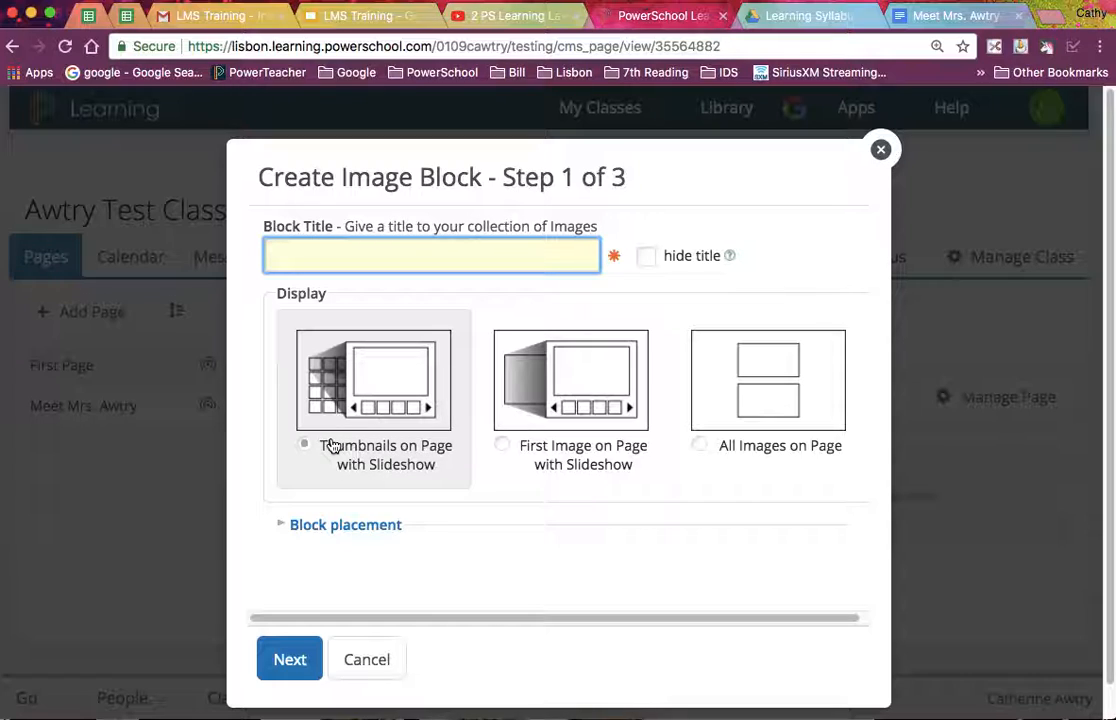
text(Mrs. Awtry)
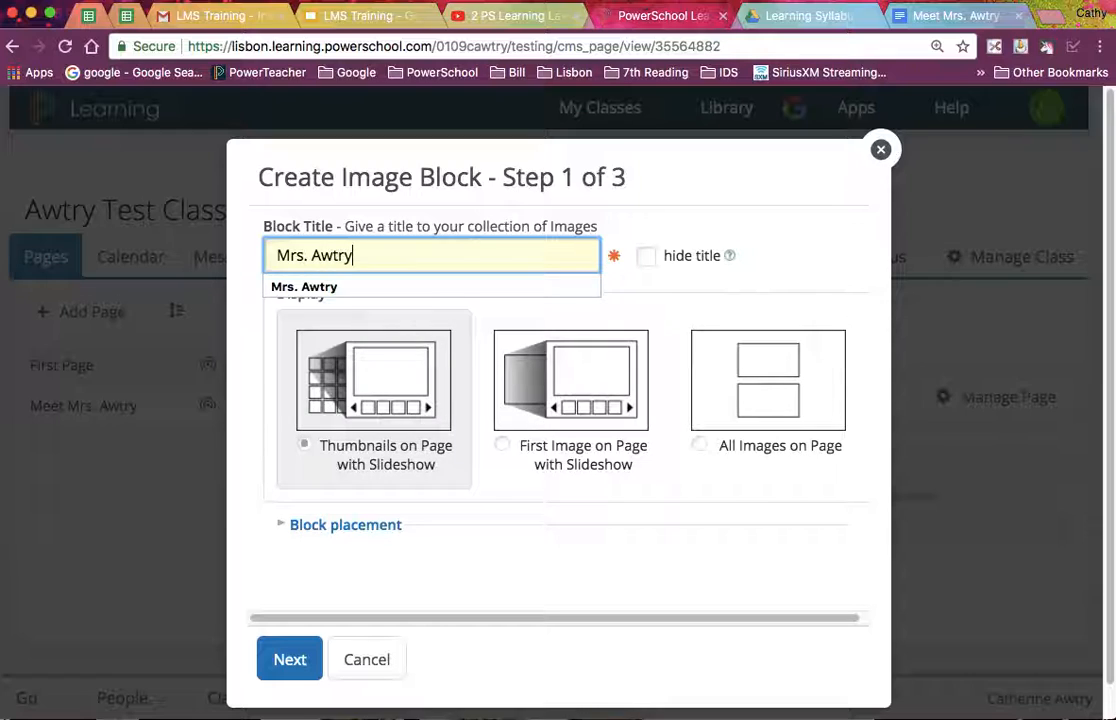
click(646, 258)
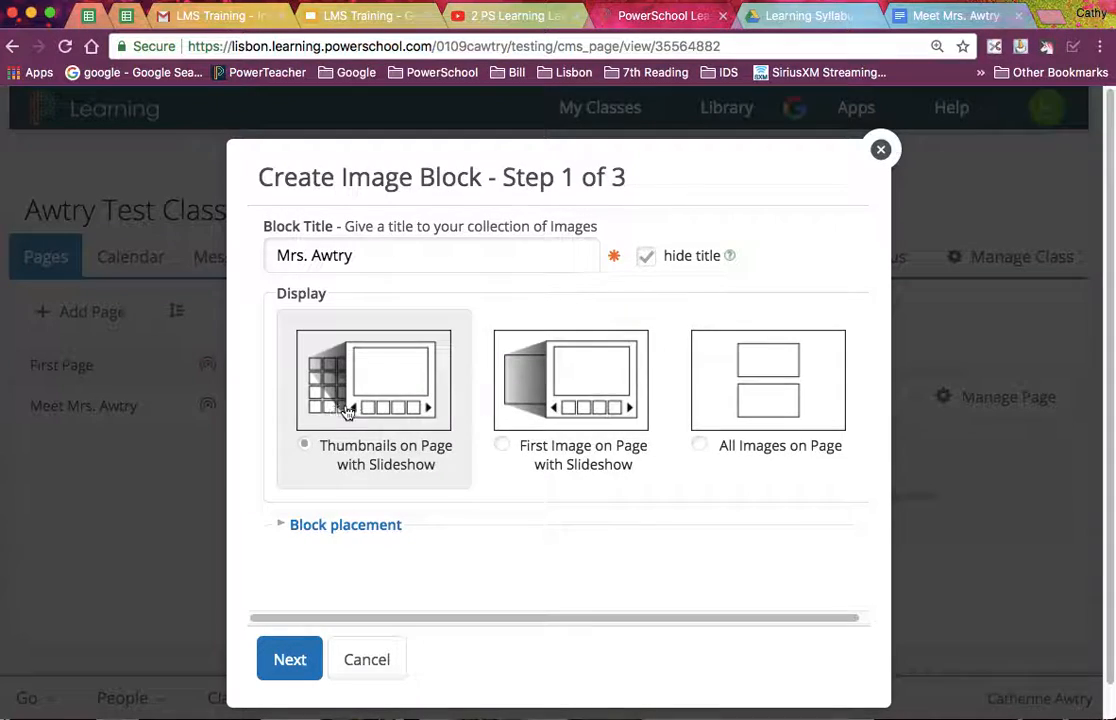
click(699, 447)
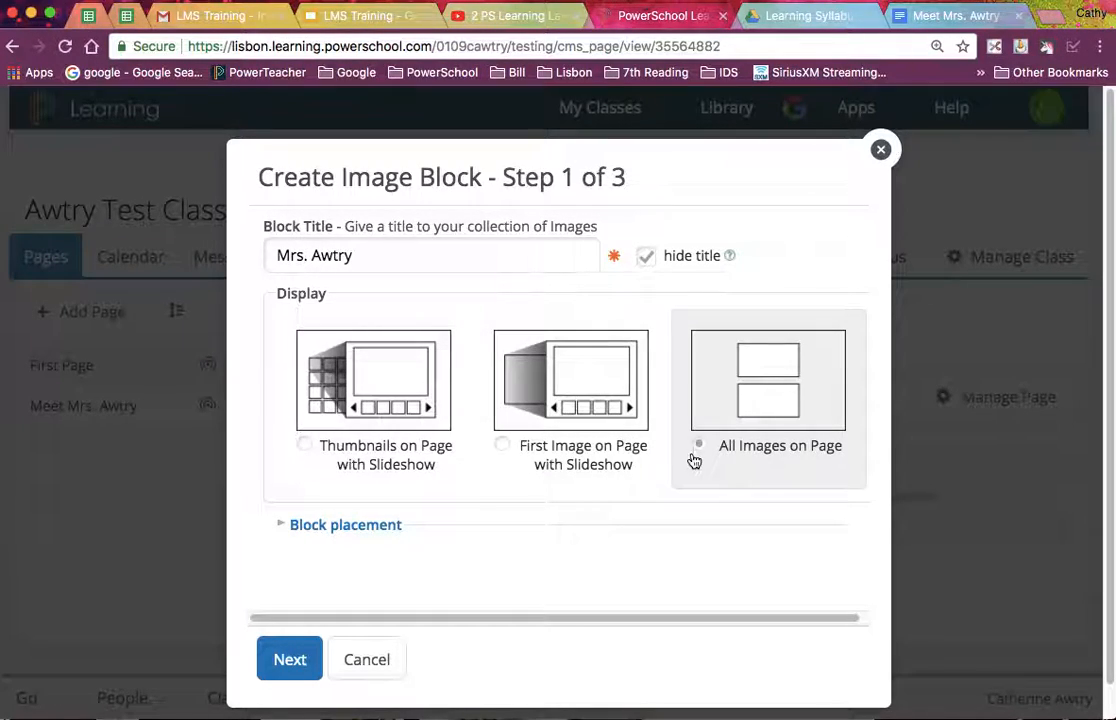
Step: Place the image block at the top of column 1 and continue to the upload stage
scroll(695, 466, down, 1)
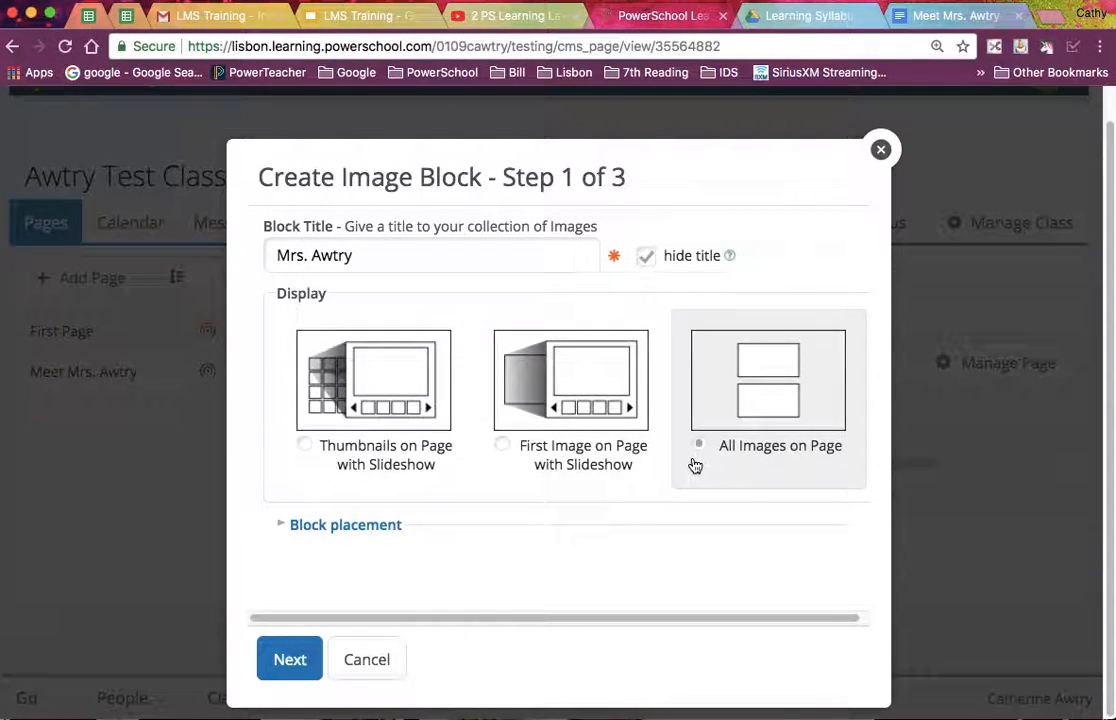
click(285, 530)
scroll(492, 507, down, 3)
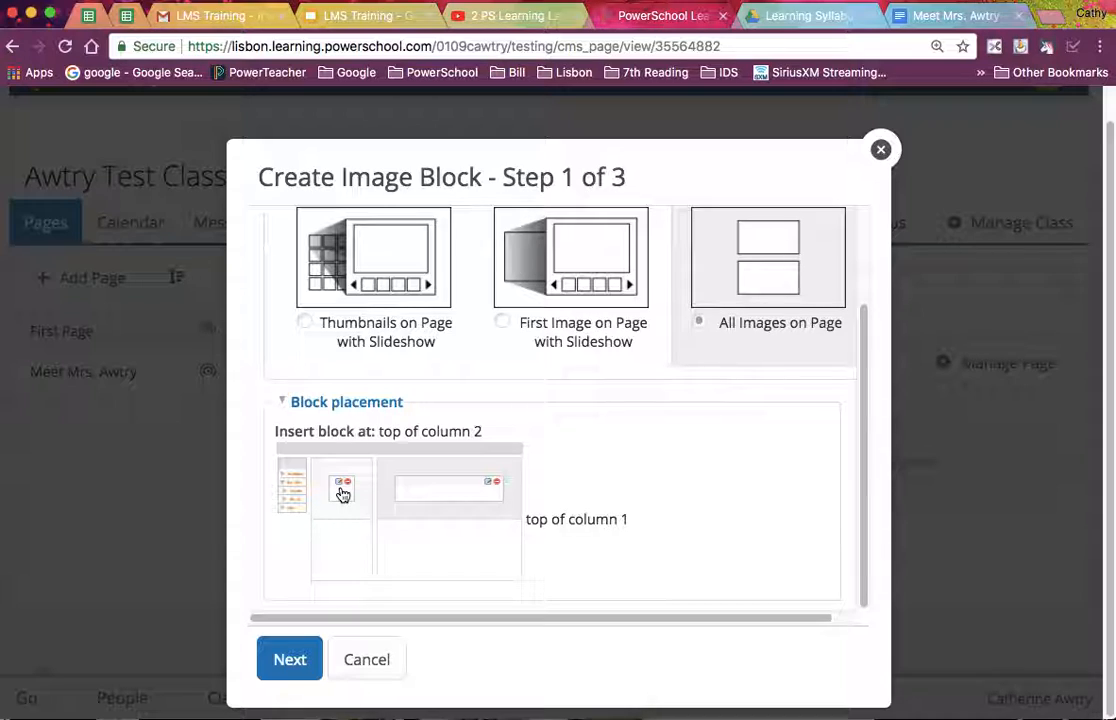
click(343, 492)
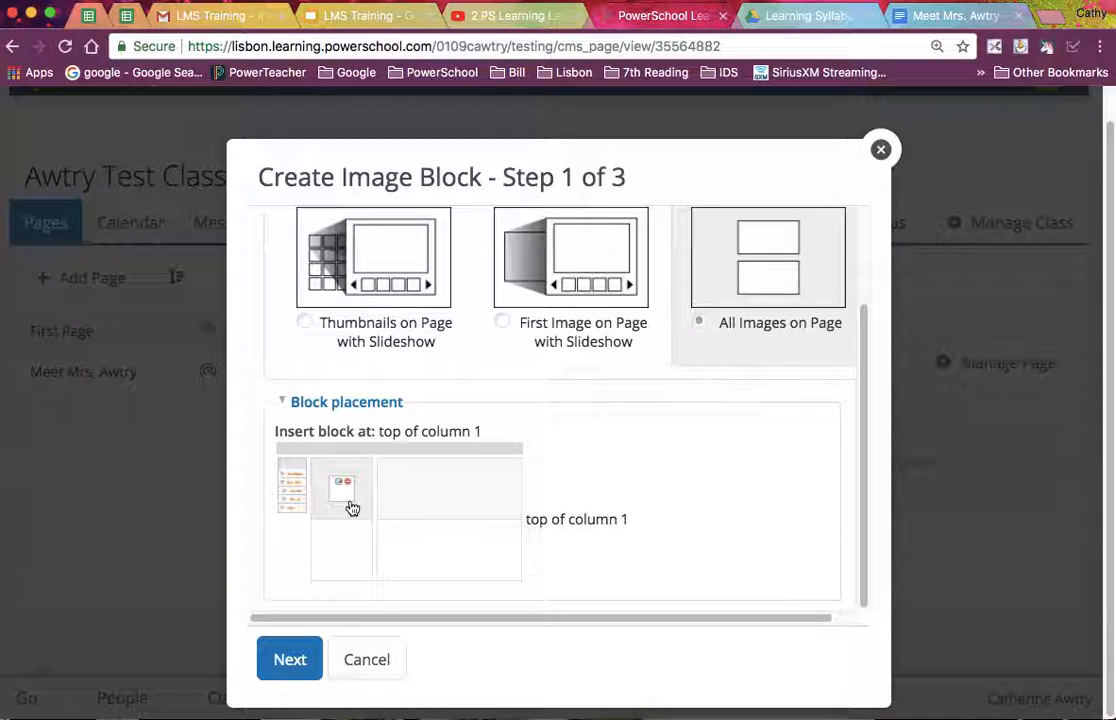
click(289, 658)
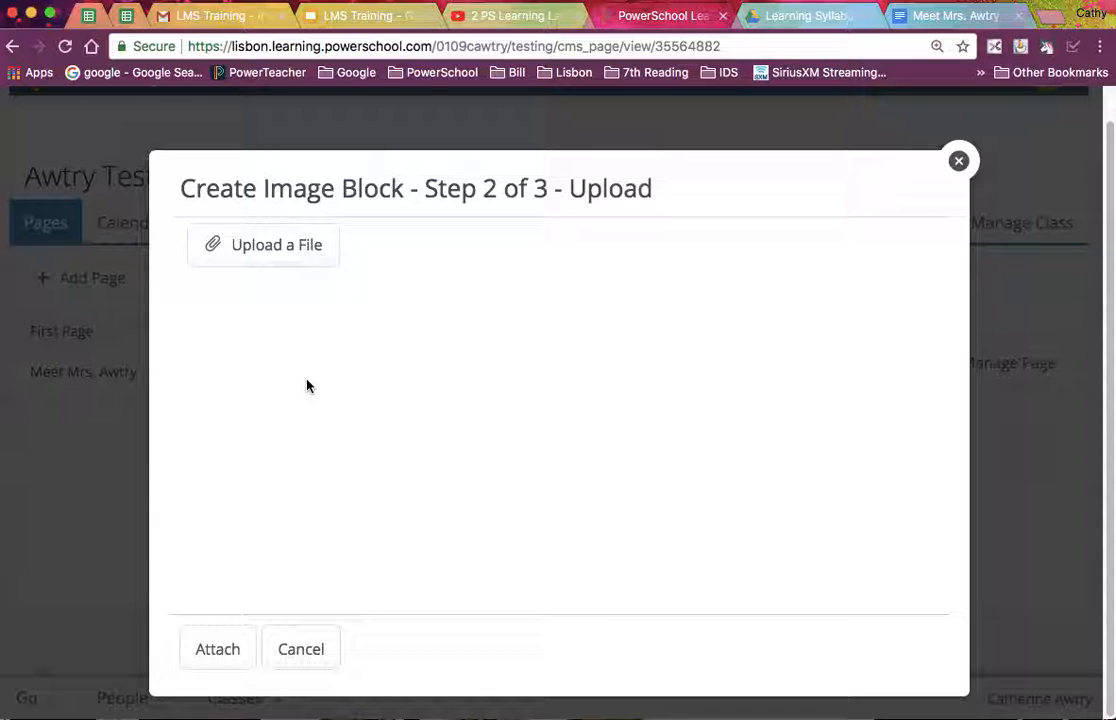
Step: Attach 2017 Pic.jpg to the image block and finish the block without a description or custom caption
click(278, 260)
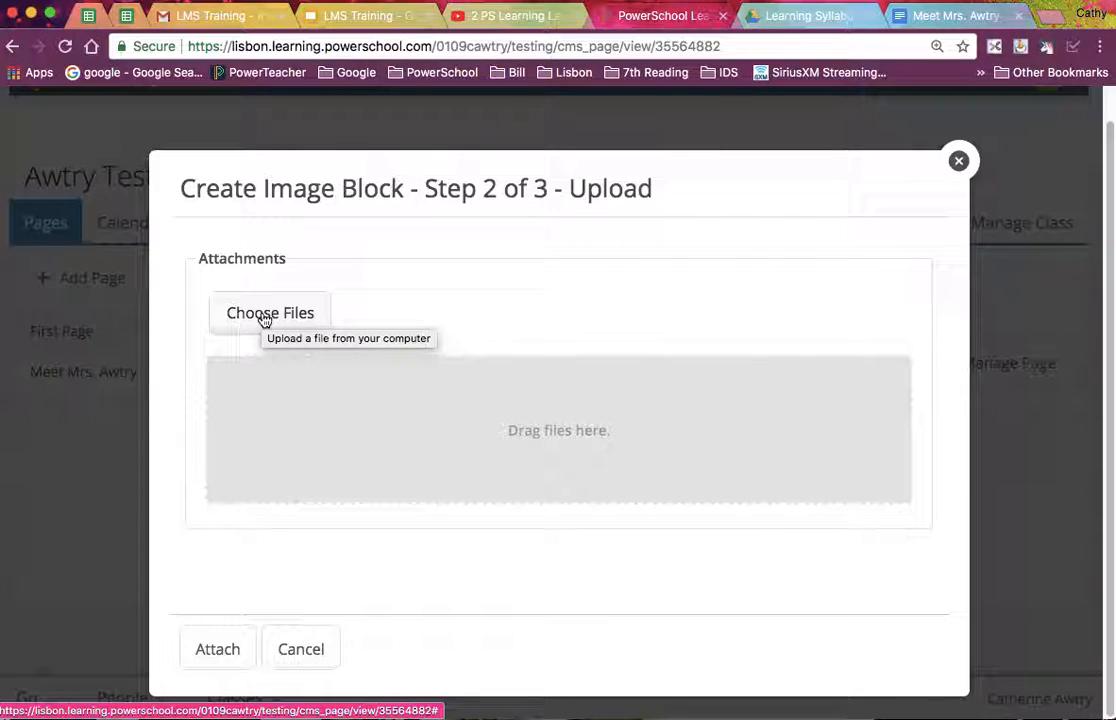
drag(328, 706, 573, 438)
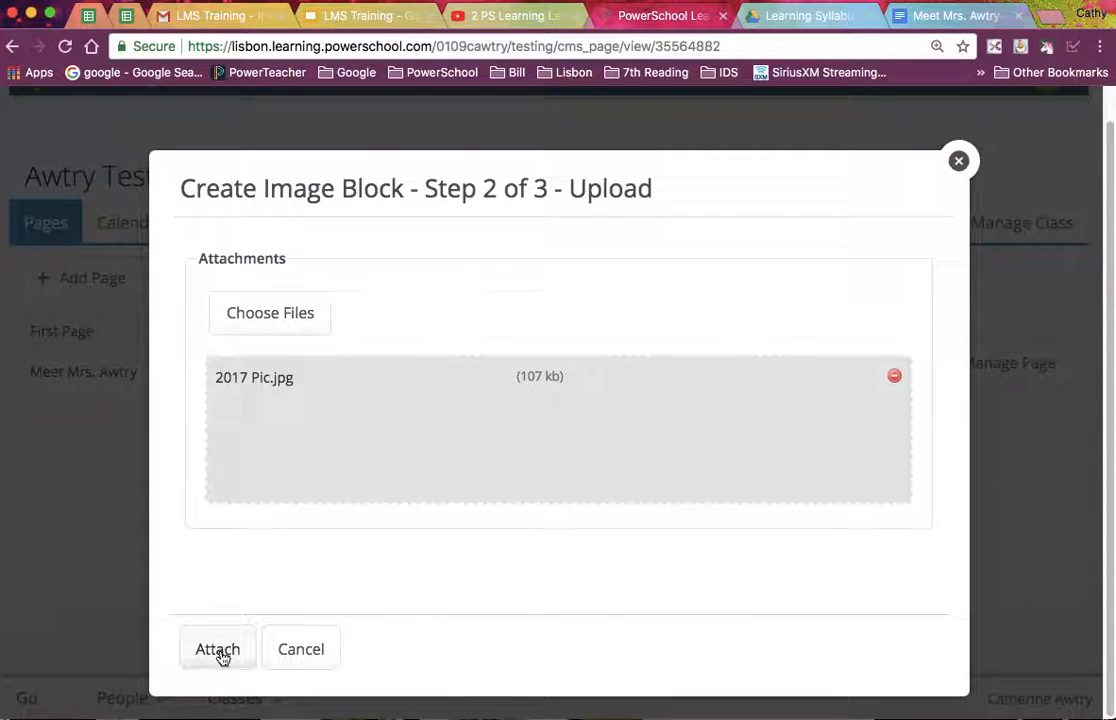
click(218, 651)
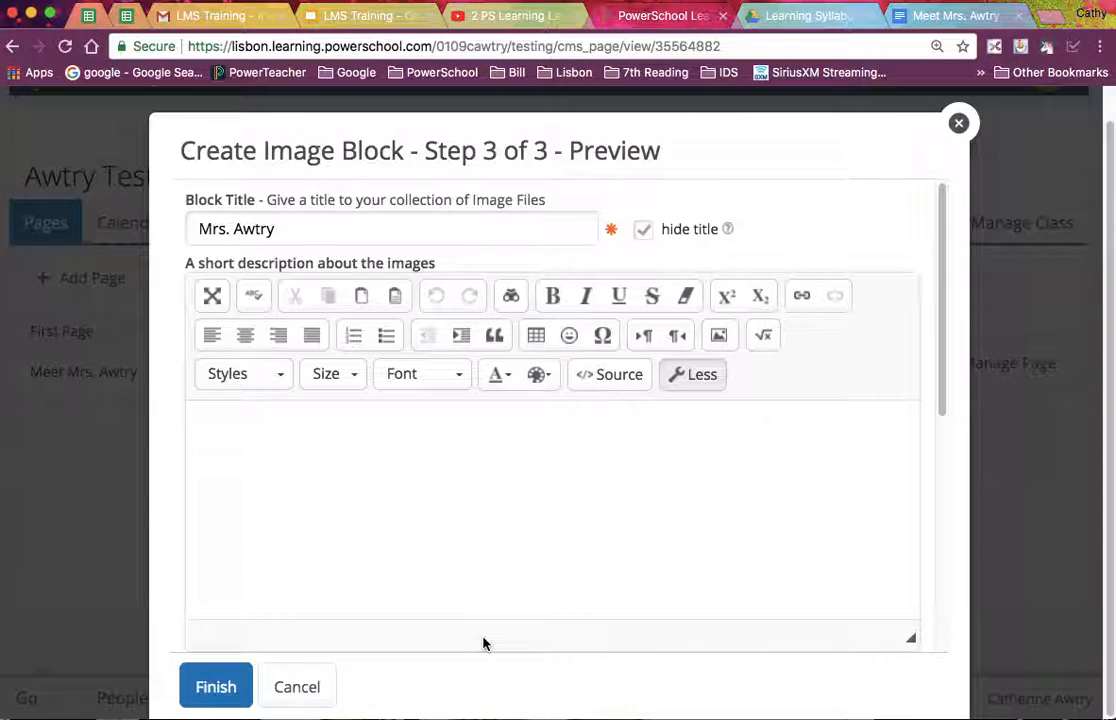
scroll(458, 618, down, 3)
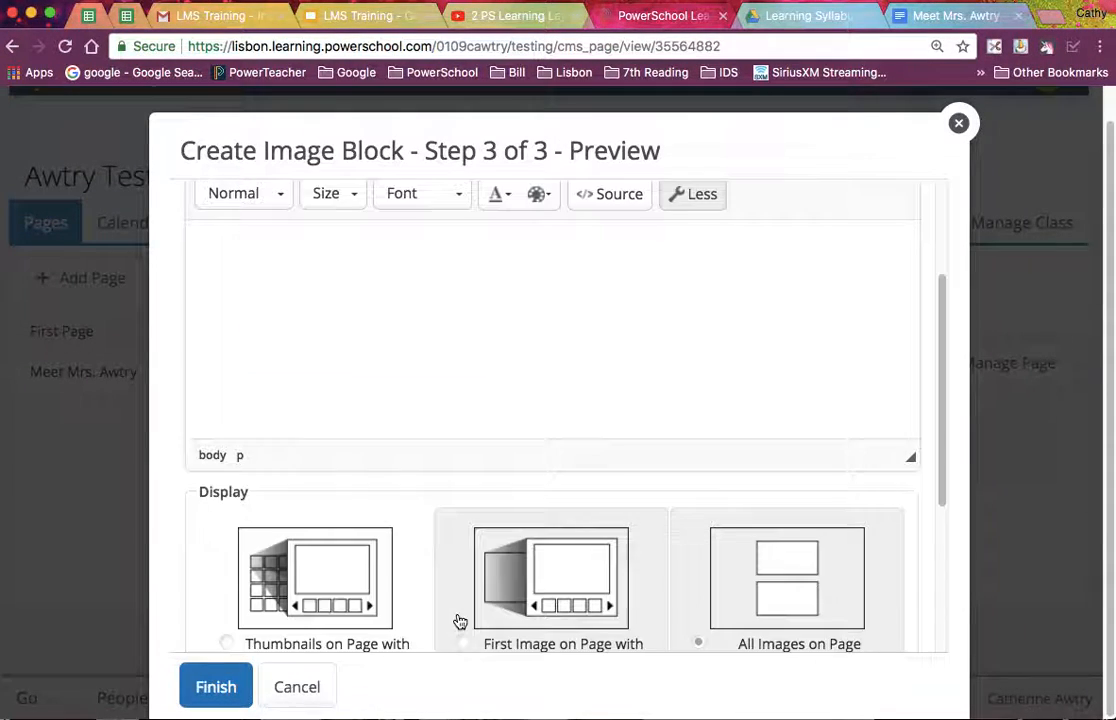
scroll(433, 453, up, 3)
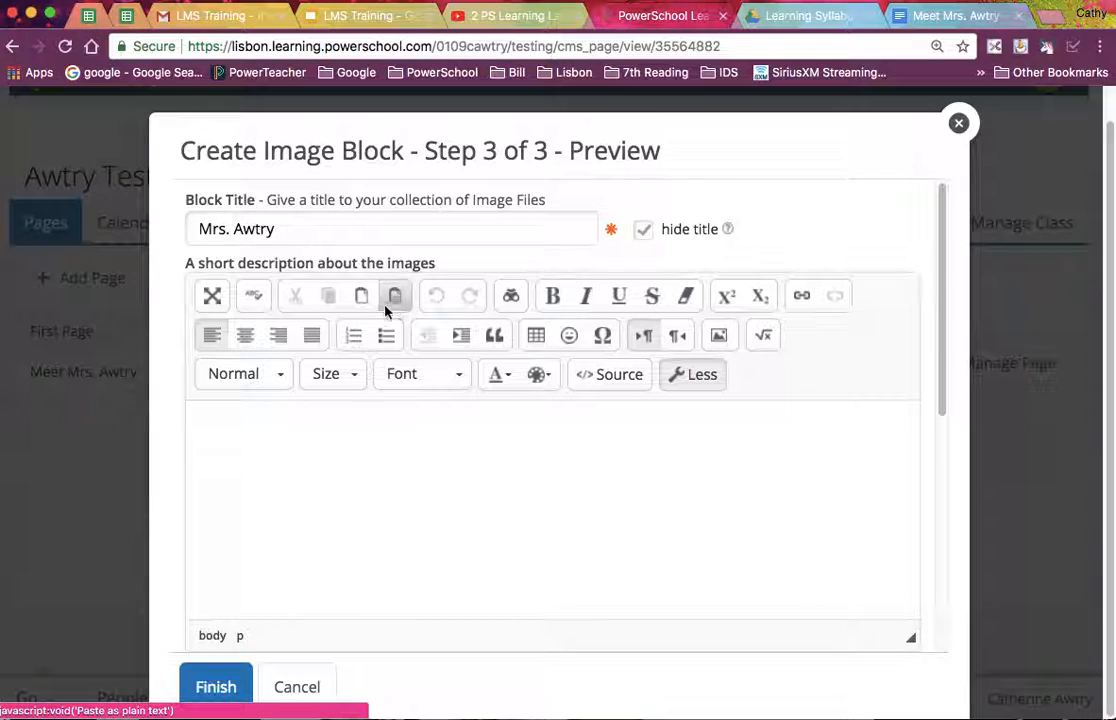
scroll(390, 470, down, 1)
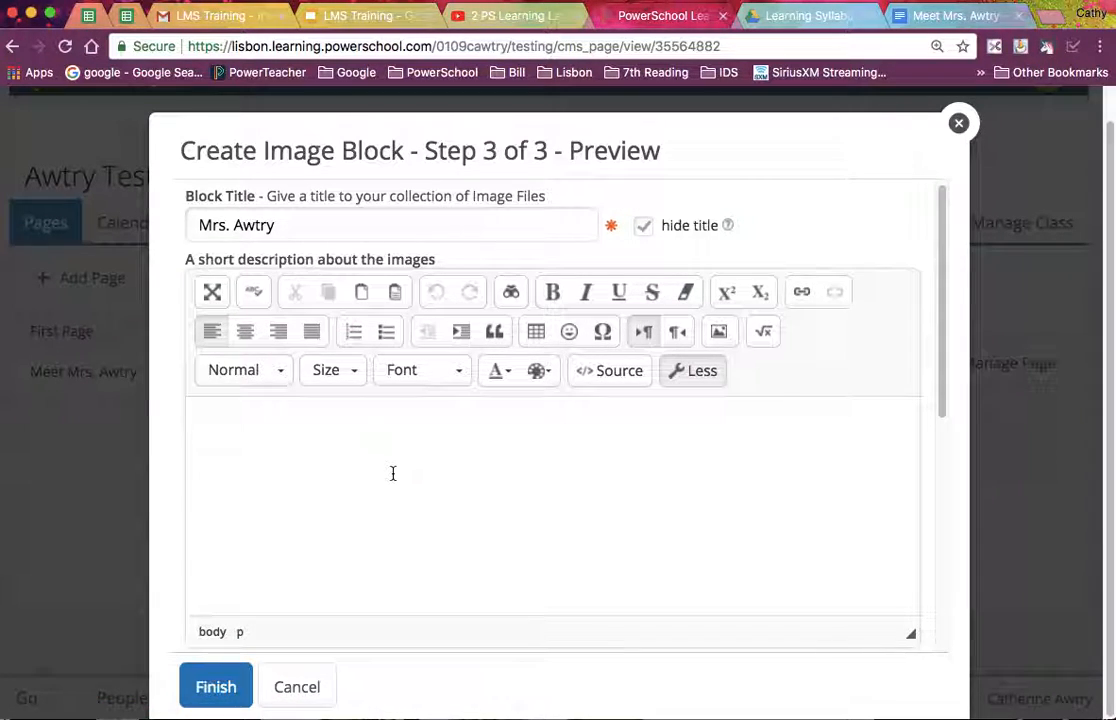
scroll(392, 472, down, 5)
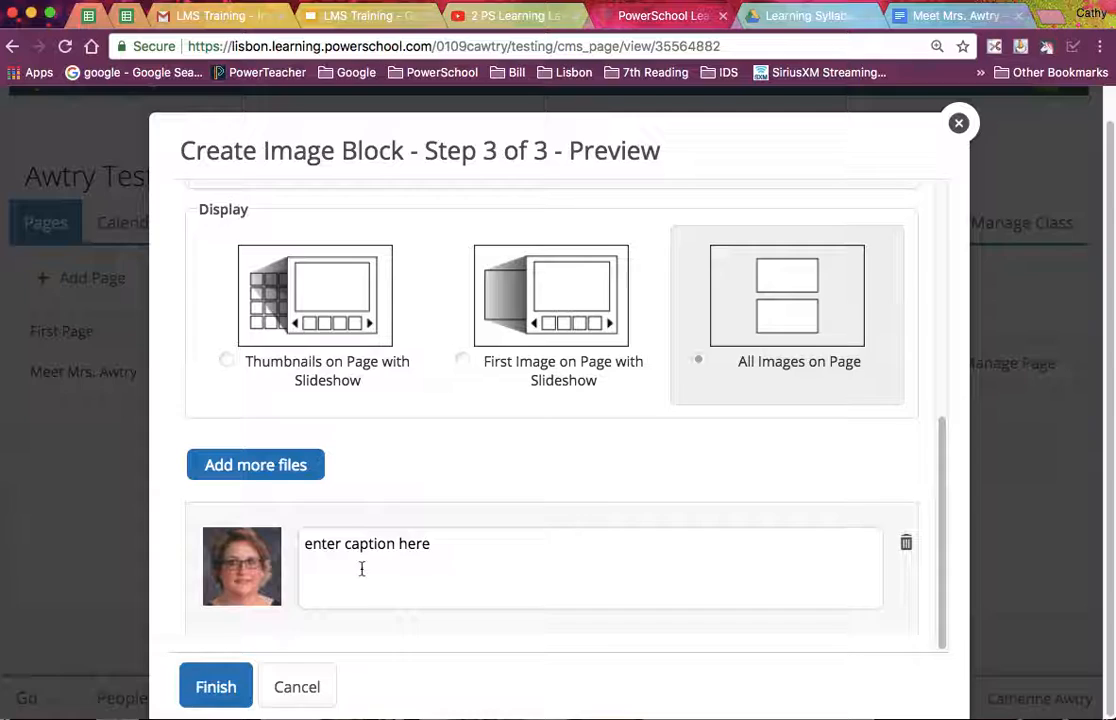
click(216, 687)
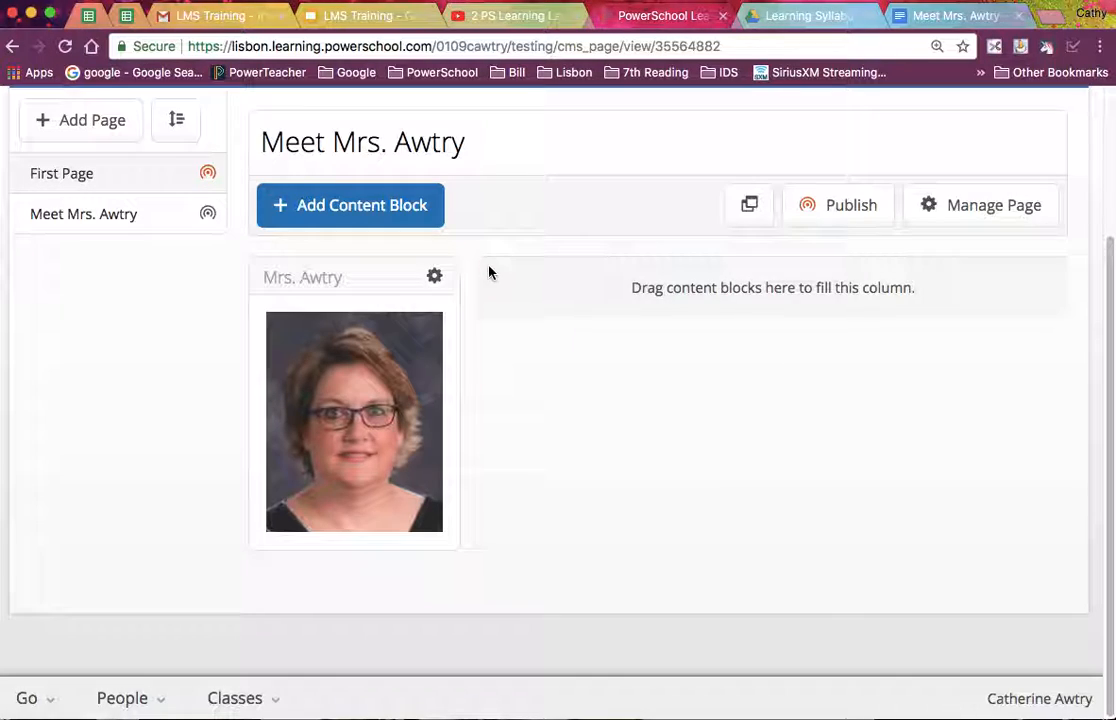
Step: Start an On Page Text block titled "Meet" plus the teacher's title and surname, and hide its title
click(349, 204)
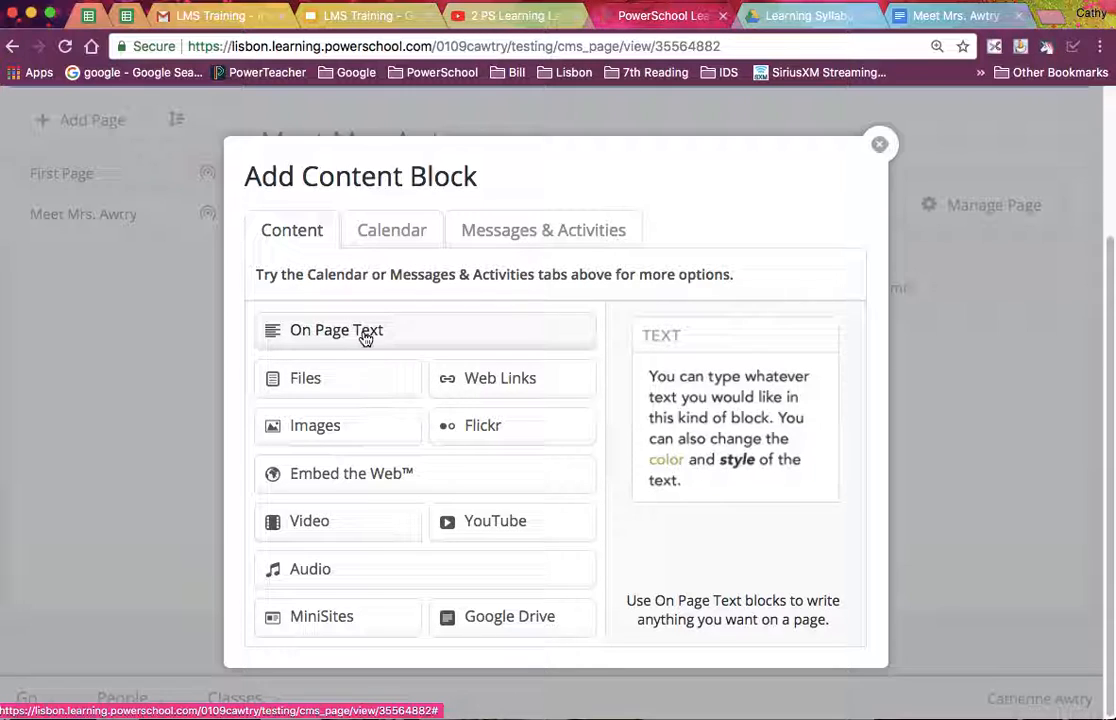
click(364, 336)
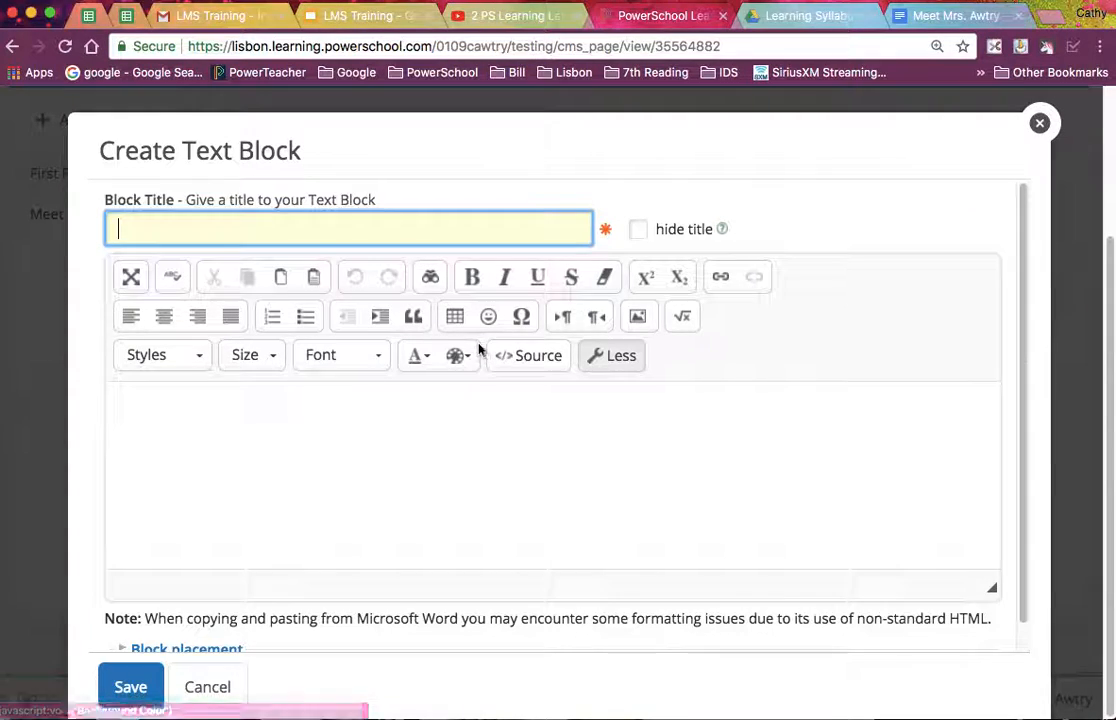
text(M)
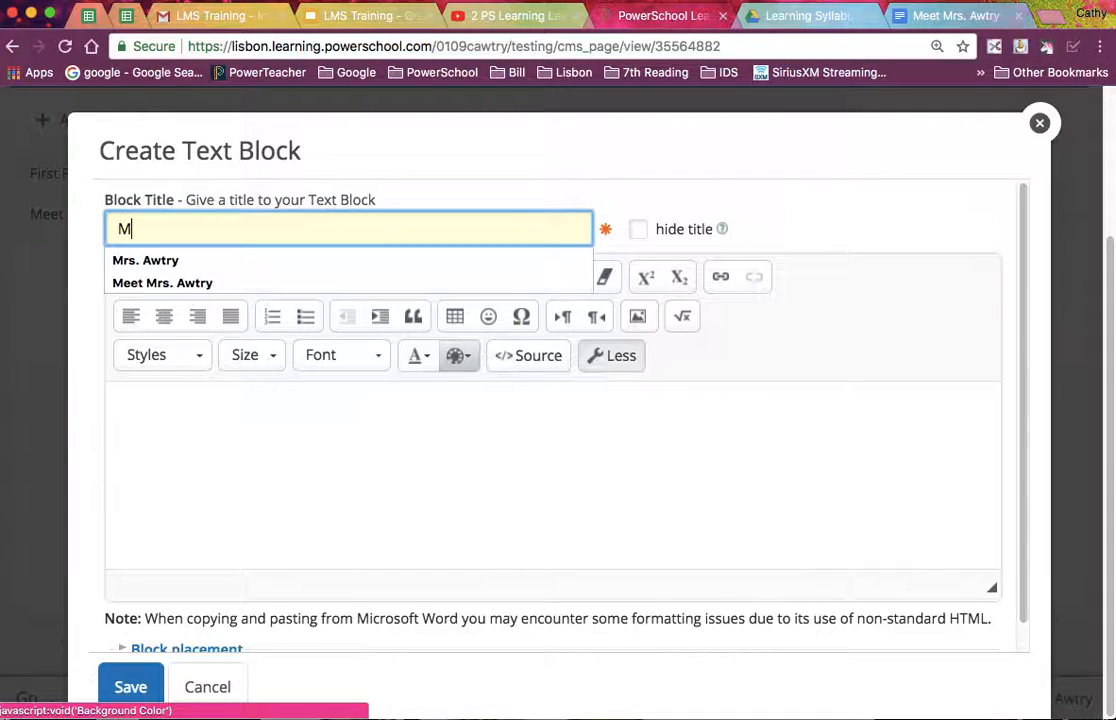
text(eet Mrs. Awtry)
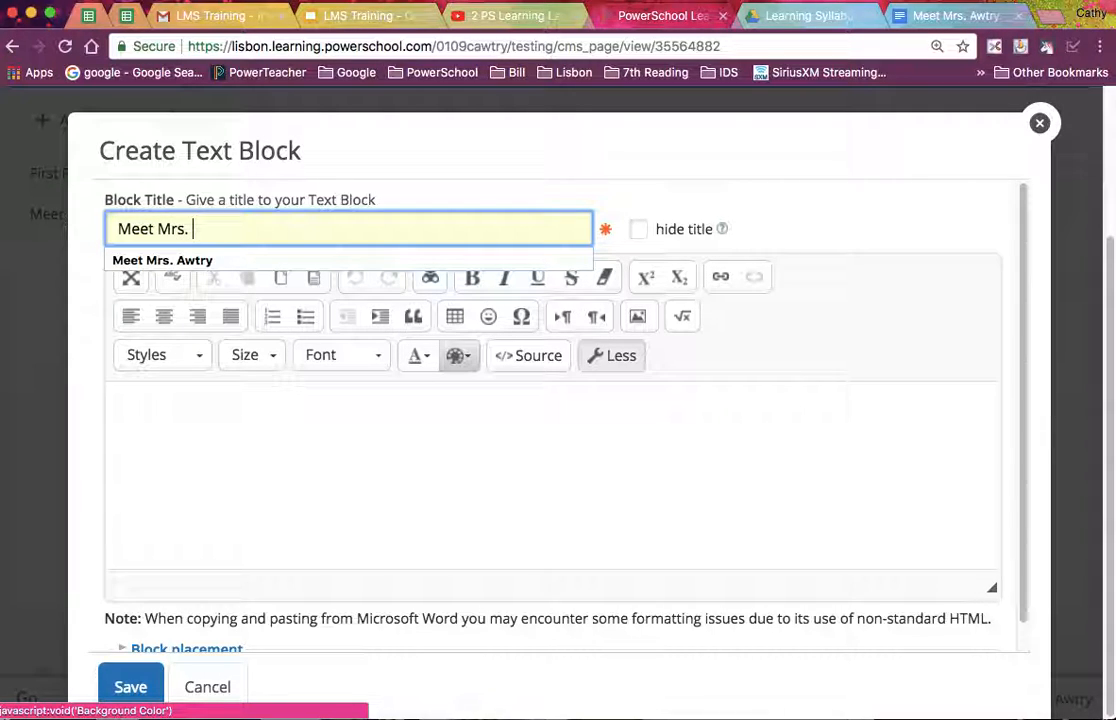
click(639, 230)
scroll(149, 483, down, 2)
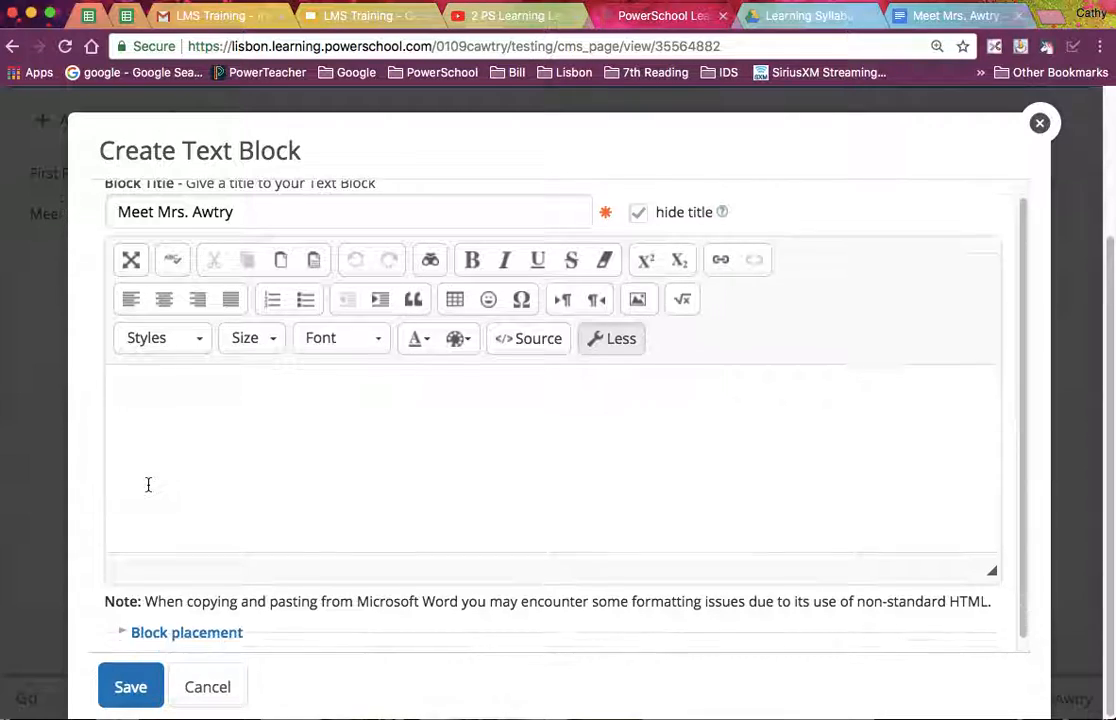
scroll(229, 359, up, 1)
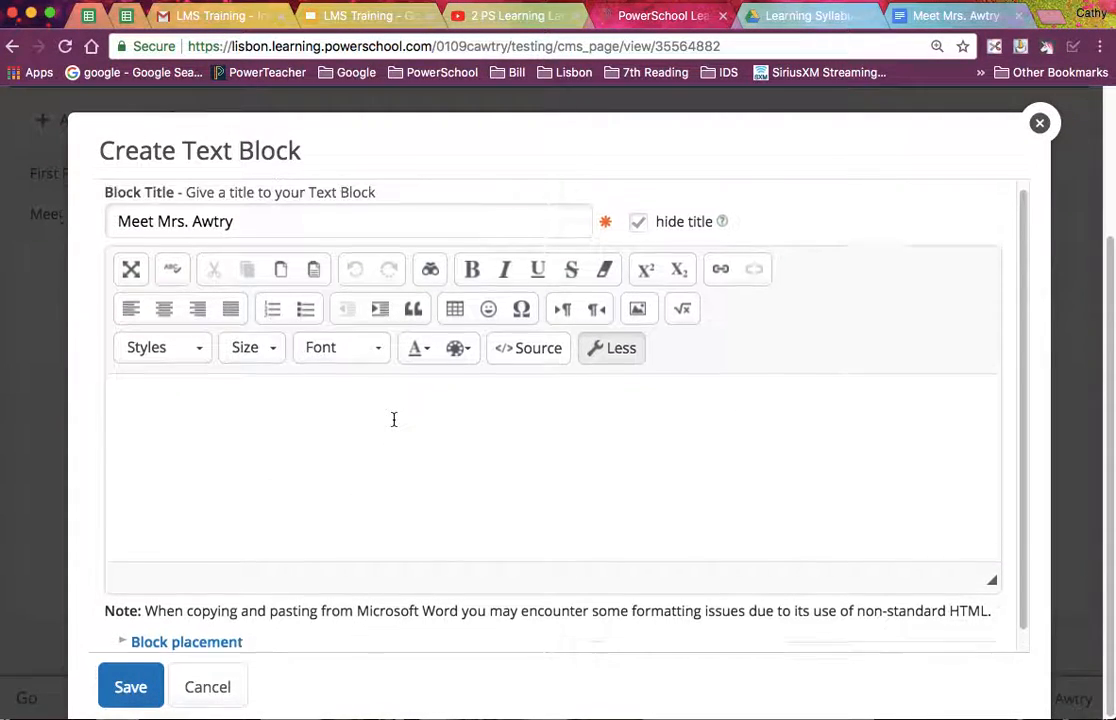
click(155, 389)
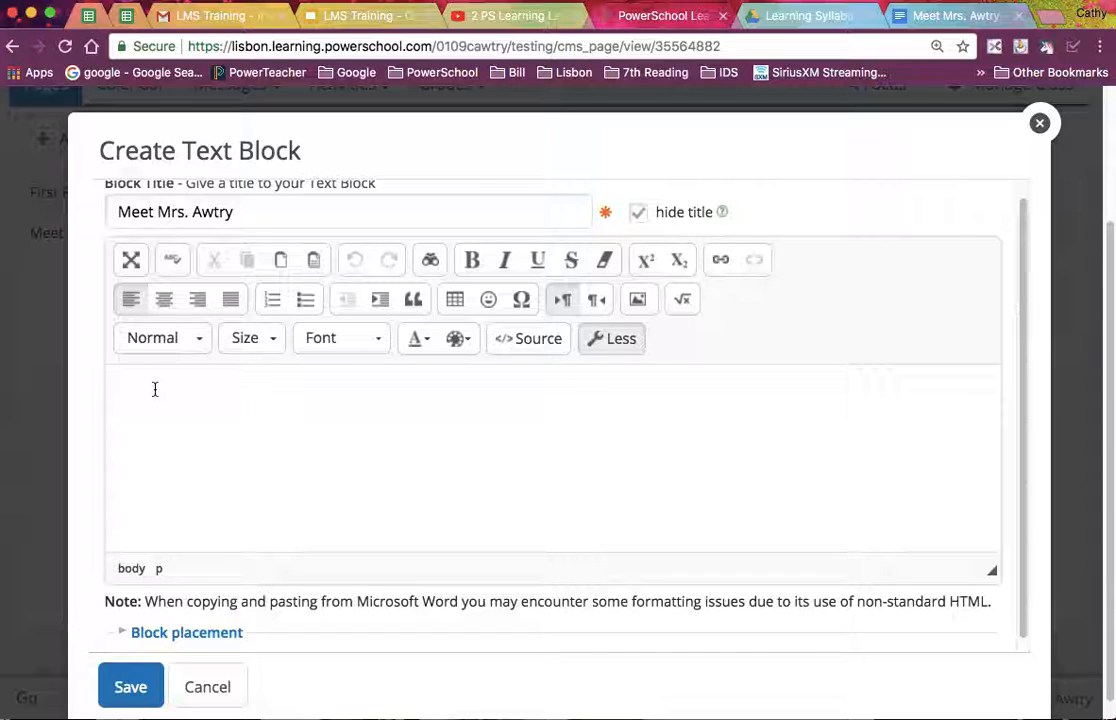
text(Hi )
text(I am)
key(BackSpace)
key(BackSpace)
key(BackSpace)
key(BackSpace)
key(BackSpace)
text(, I am Mrs. Awtry,)
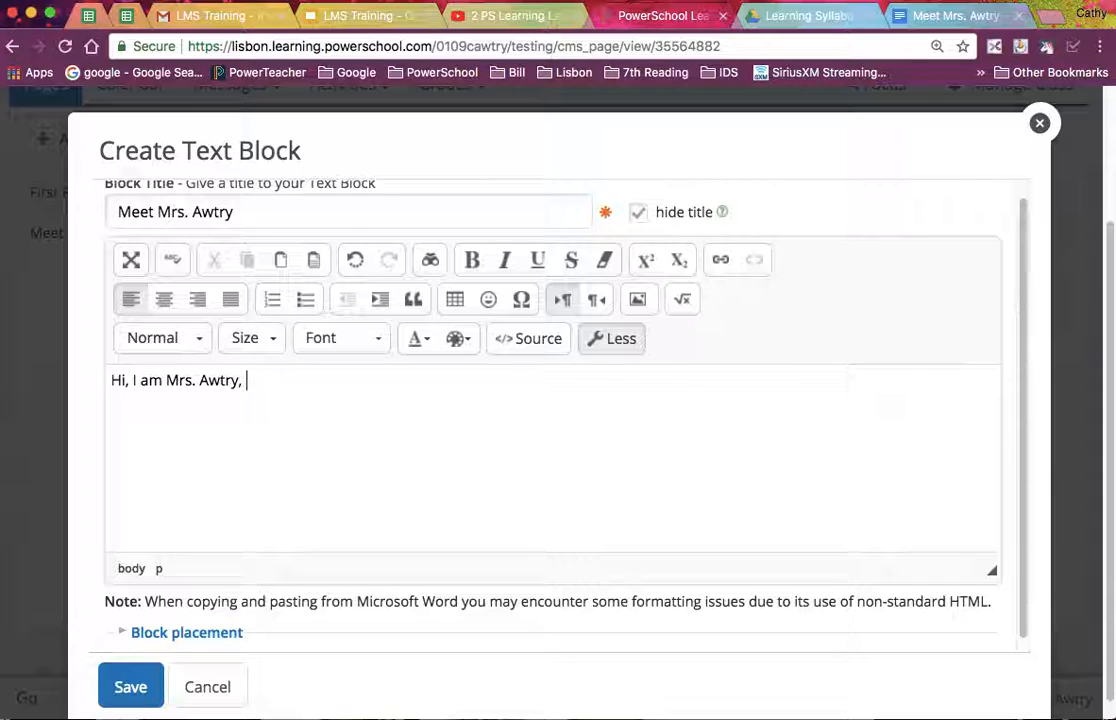
key(BackSpace)
key(BackSpace)
key(BackSpace)
key(BackSpace)
key(BackSpace)
key(BackSpace)
key(BackSpace)
key(BackSpace)
key(BackSpace)
key(BackSpace)
key(BackSpace)
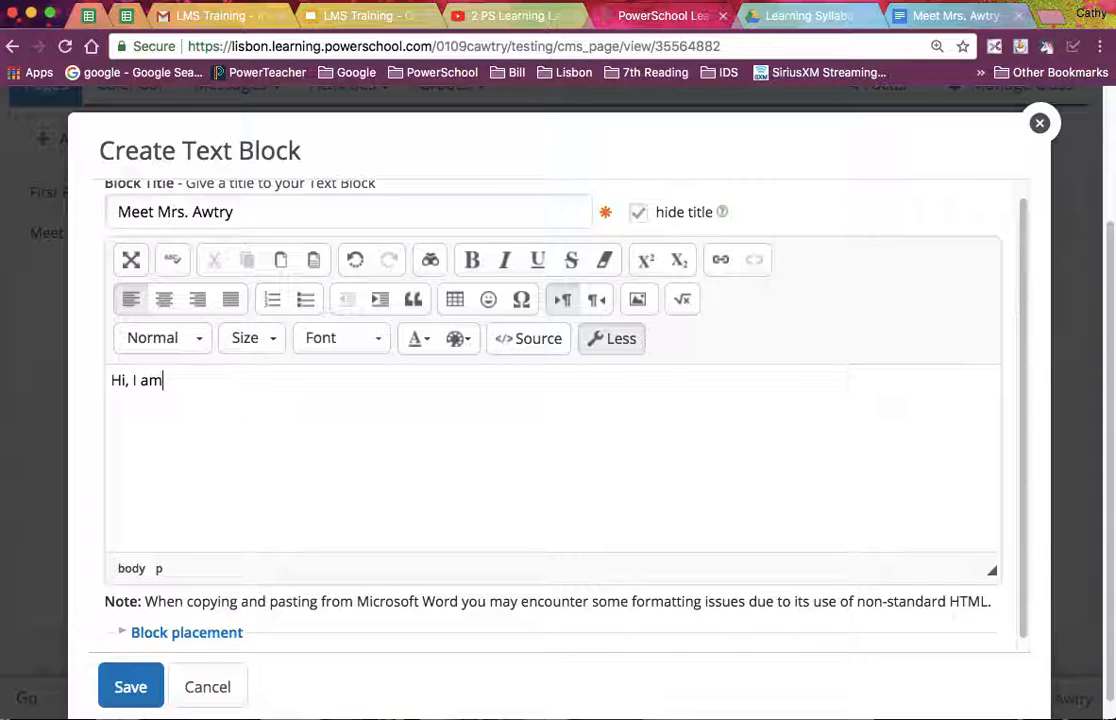
key(BackSpace)
key(BackSpace)
key(BackSpace)
Step: Paste the copied teacher biography into the text block's body and indent its first line with spaces
key(super+v)
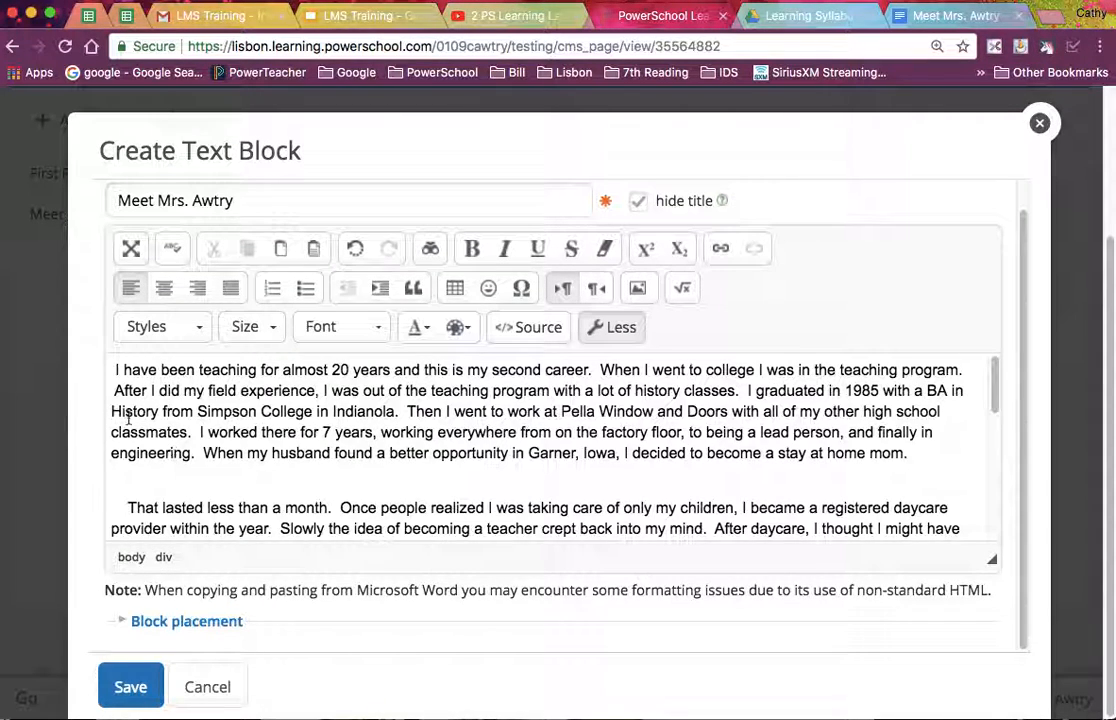
click(114, 379)
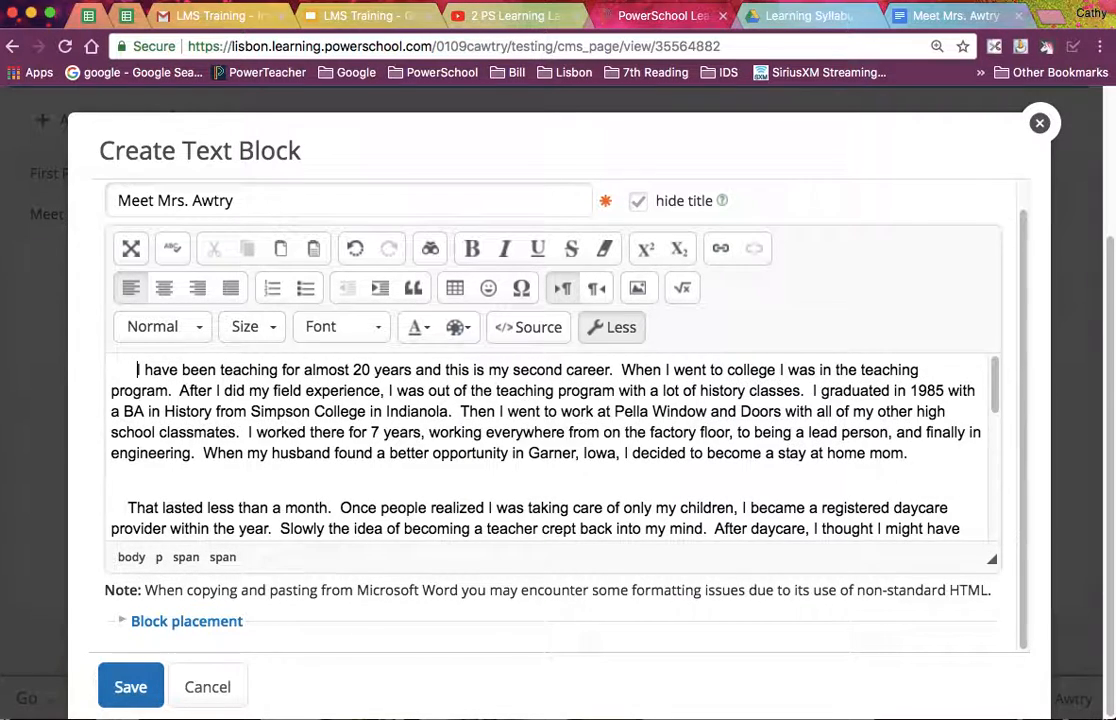
scroll(374, 488, down, 10)
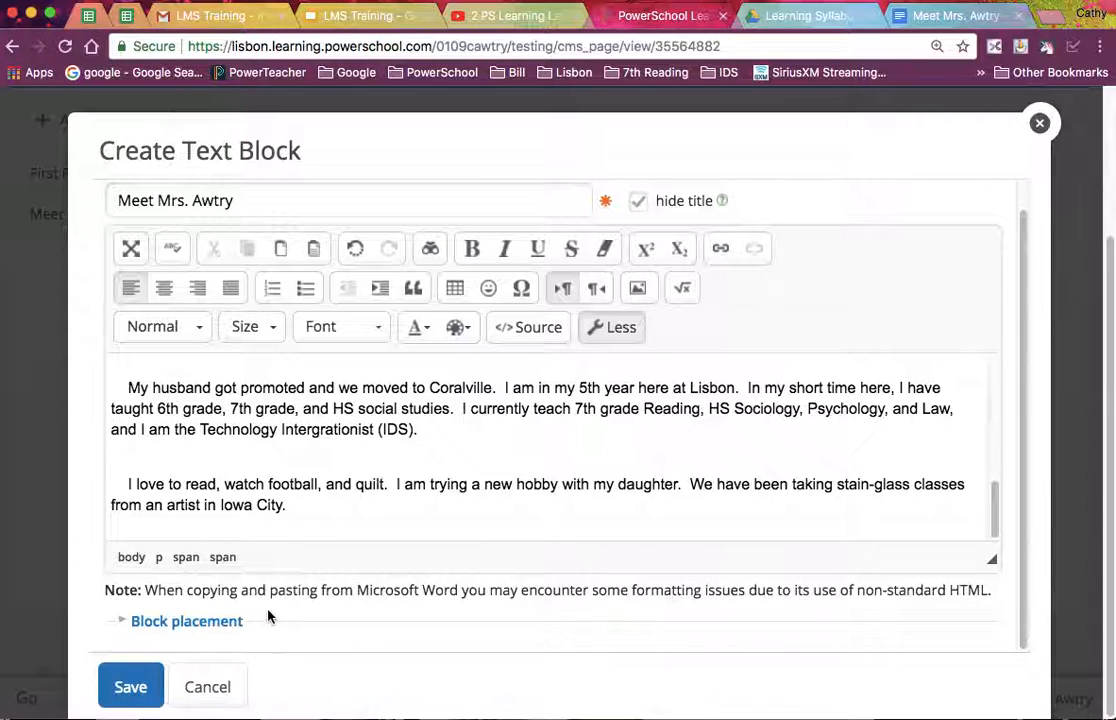
Step: Place the text block at the top of column 2 and save it
click(141, 622)
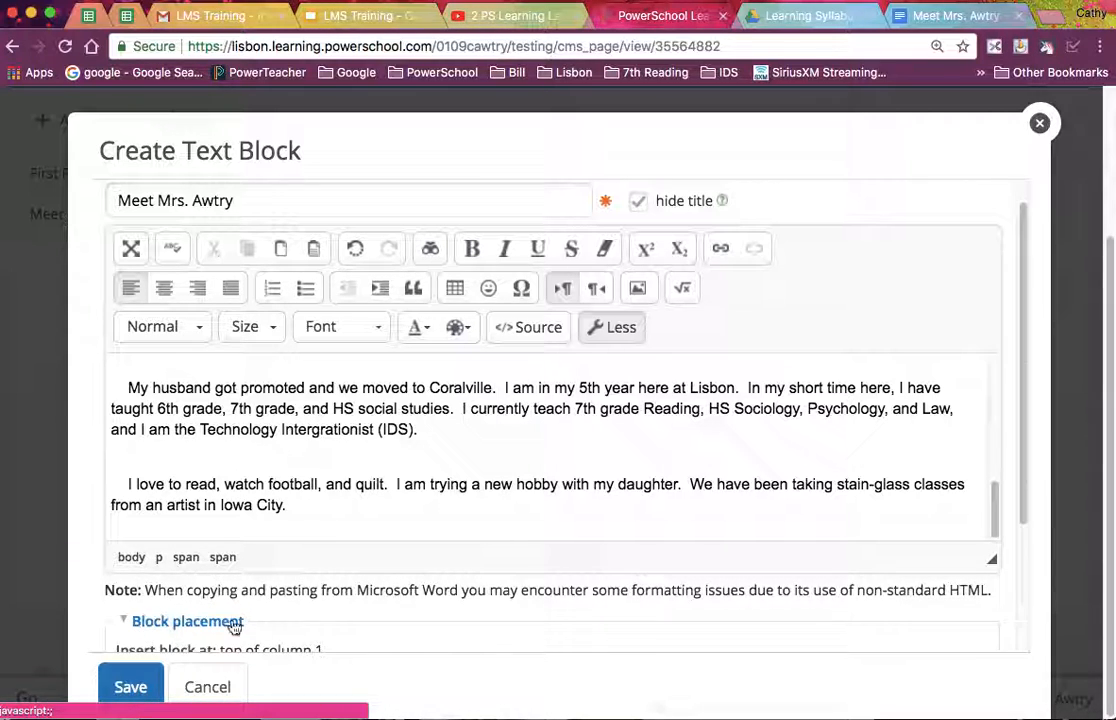
scroll(310, 567, down, 3)
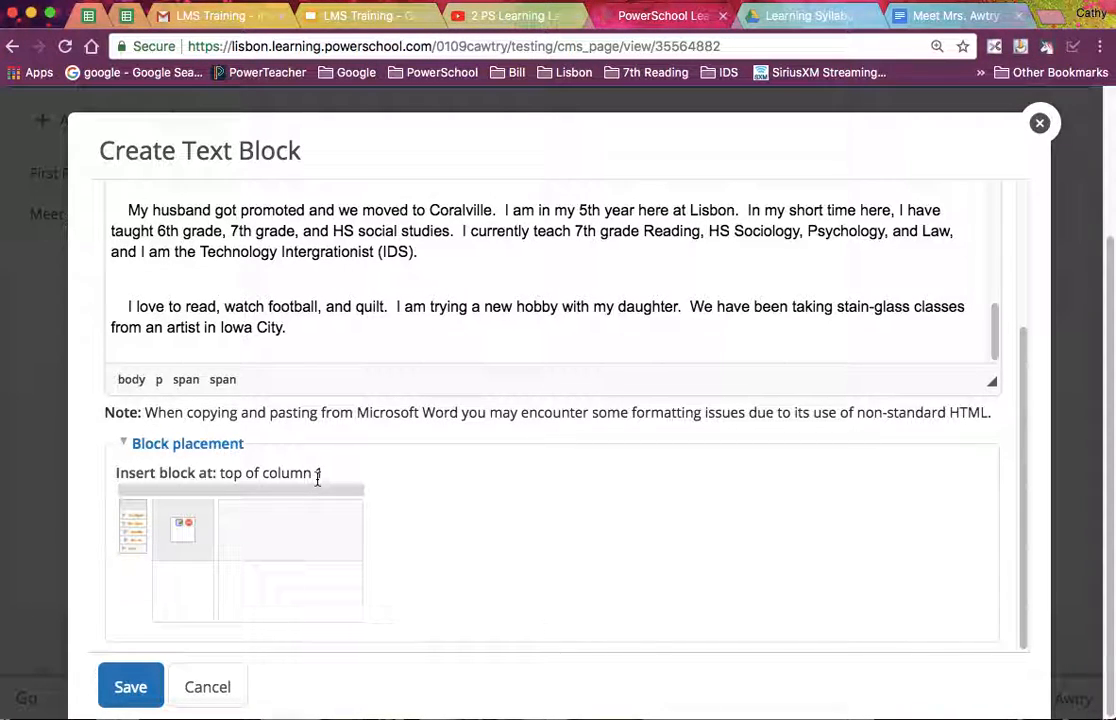
click(284, 540)
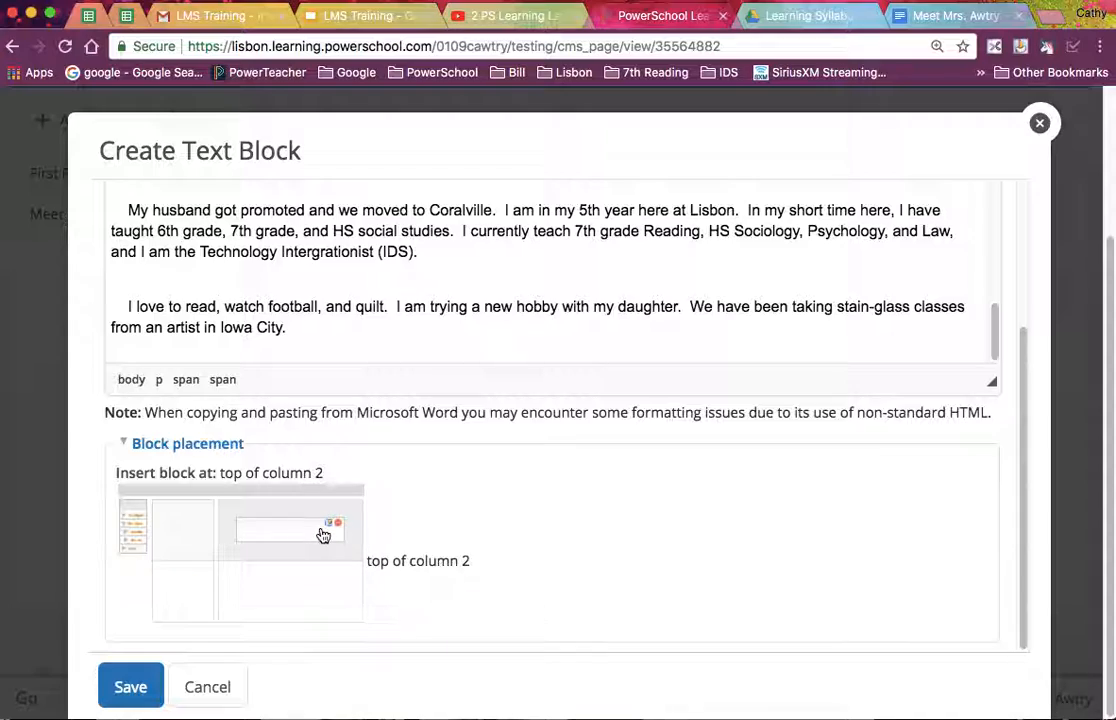
click(124, 690)
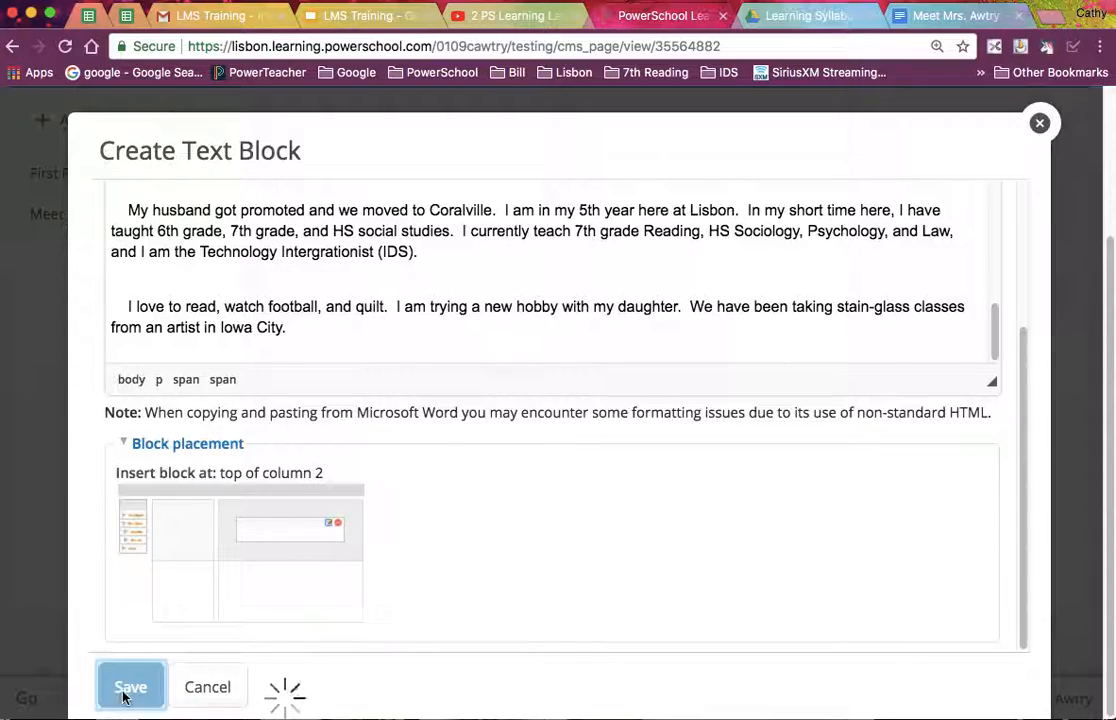
Step: Review the finished photo and biography blocks on the page and publish the teacher introduction page
scroll(132, 698, down, 2)
scroll(267, 615, down, 4)
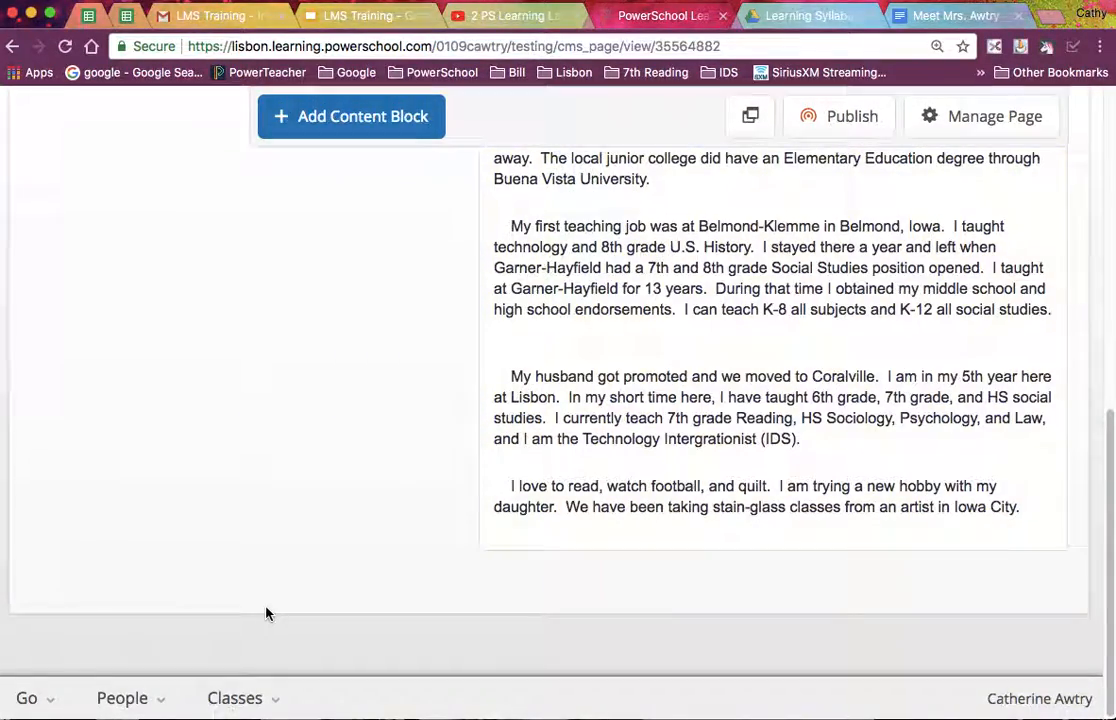
scroll(267, 612, up, 7)
scroll(267, 612, down, 1)
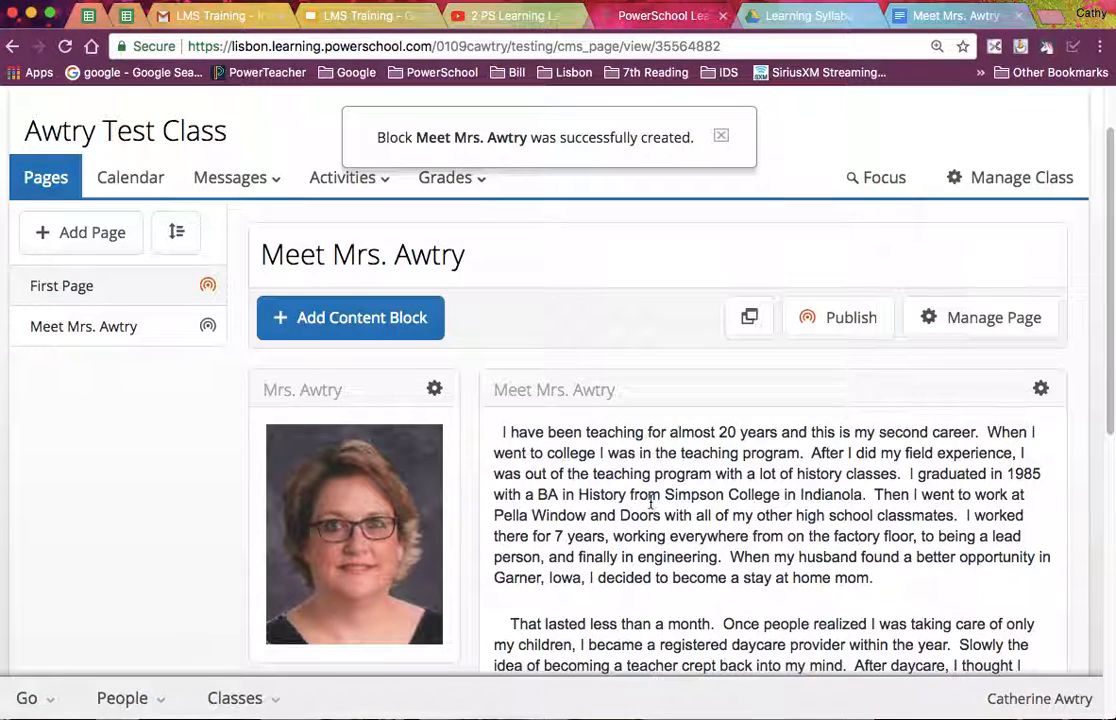
click(851, 318)
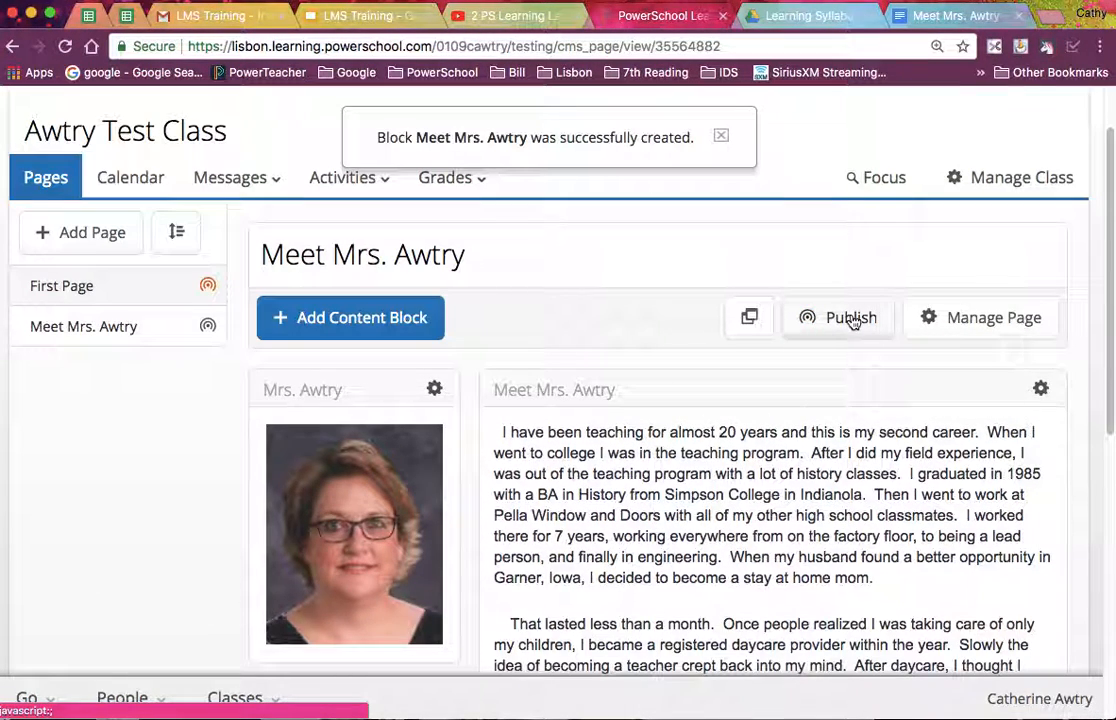